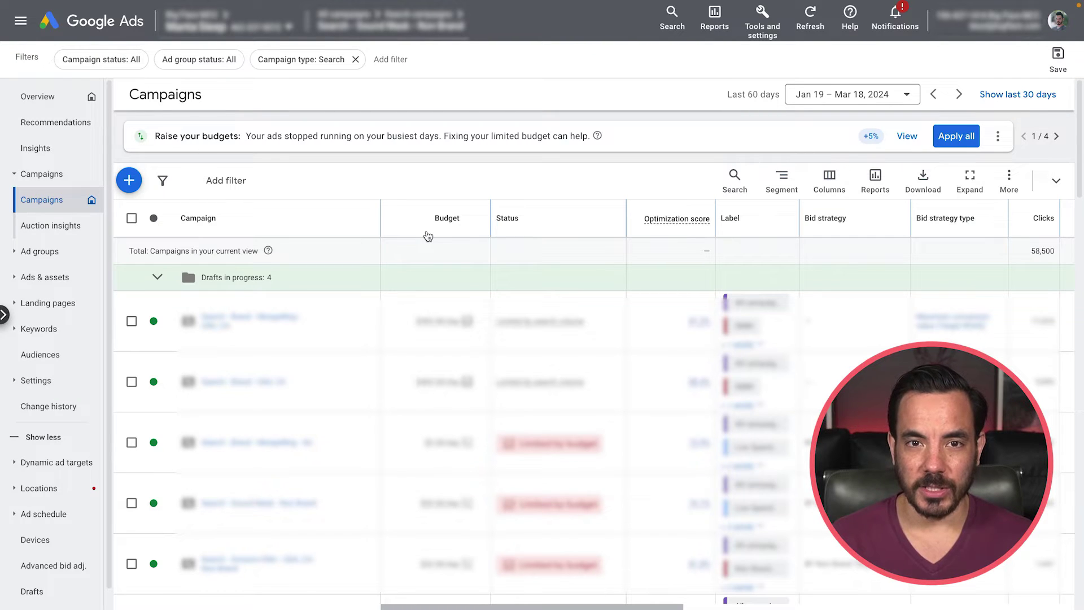
Open the campaign's Audiences page and show the segments table with each segment's type and Observation setting.
{"action": "left_click", "coordinate": [270, 502]}
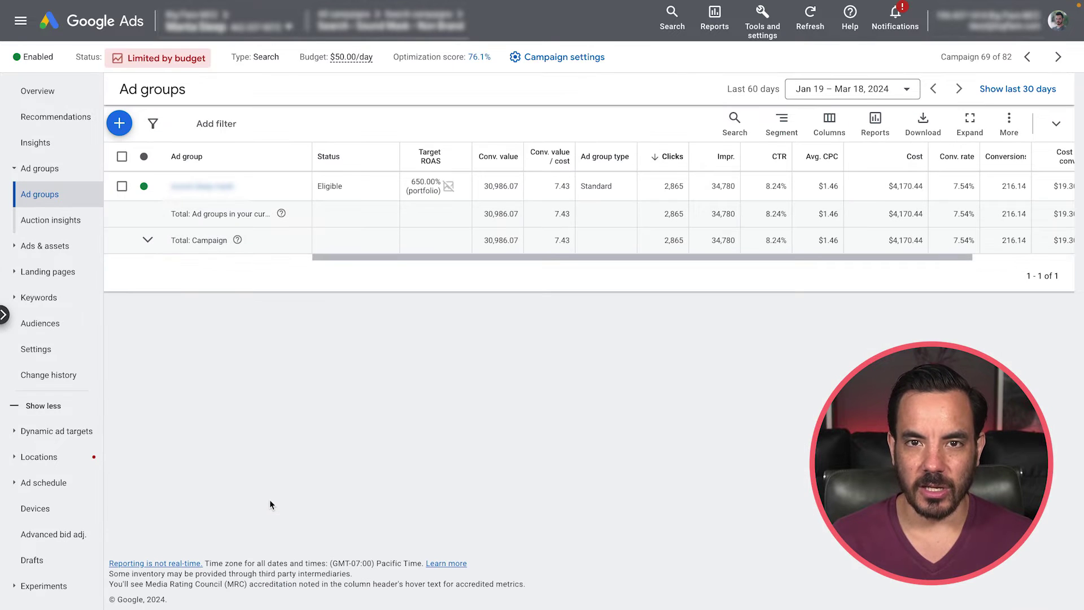
{"action": "left_click", "coordinate": [40, 323]}
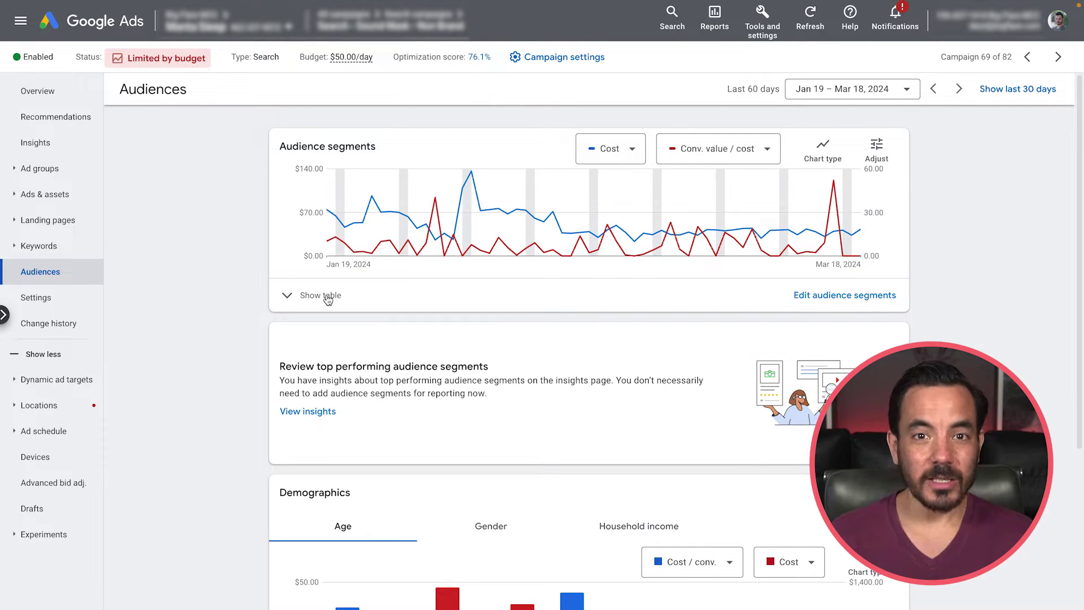
{"action": "left_click", "coordinate": [328, 299]}
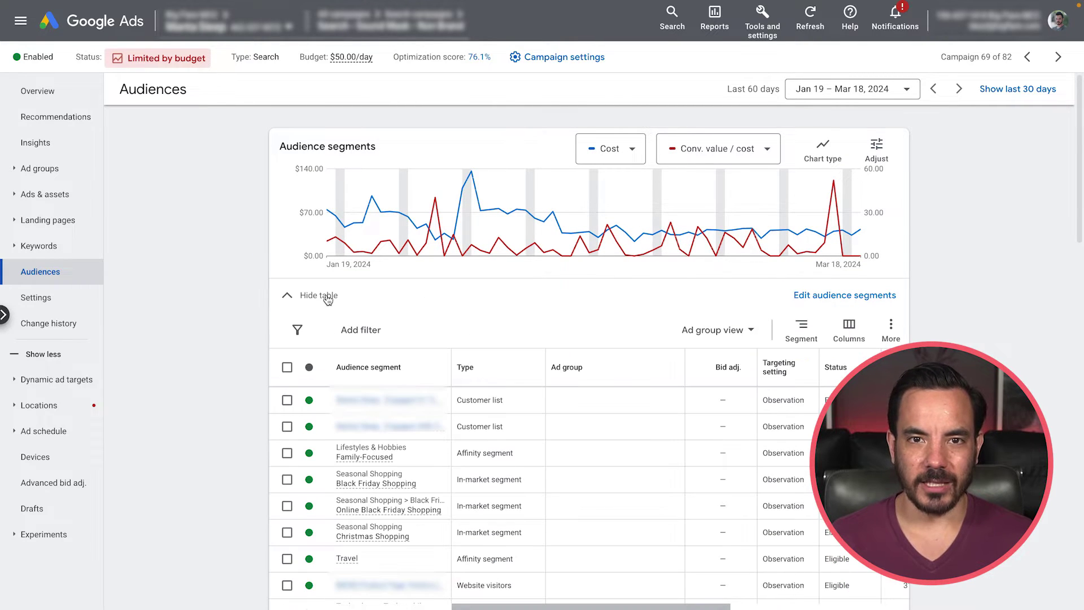
{"action": "scroll", "coordinate": [258, 341], "scroll_direction": "down", "scroll_amount": 2}
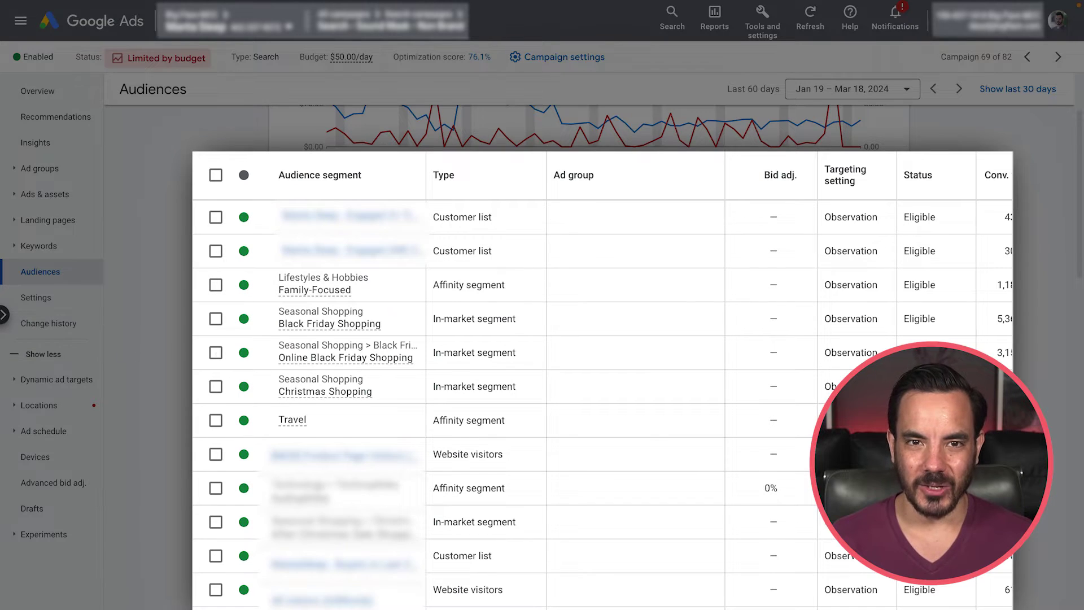
{"action": "scroll", "coordinate": [649, 443], "scroll_direction": "right", "scroll_amount": 2}
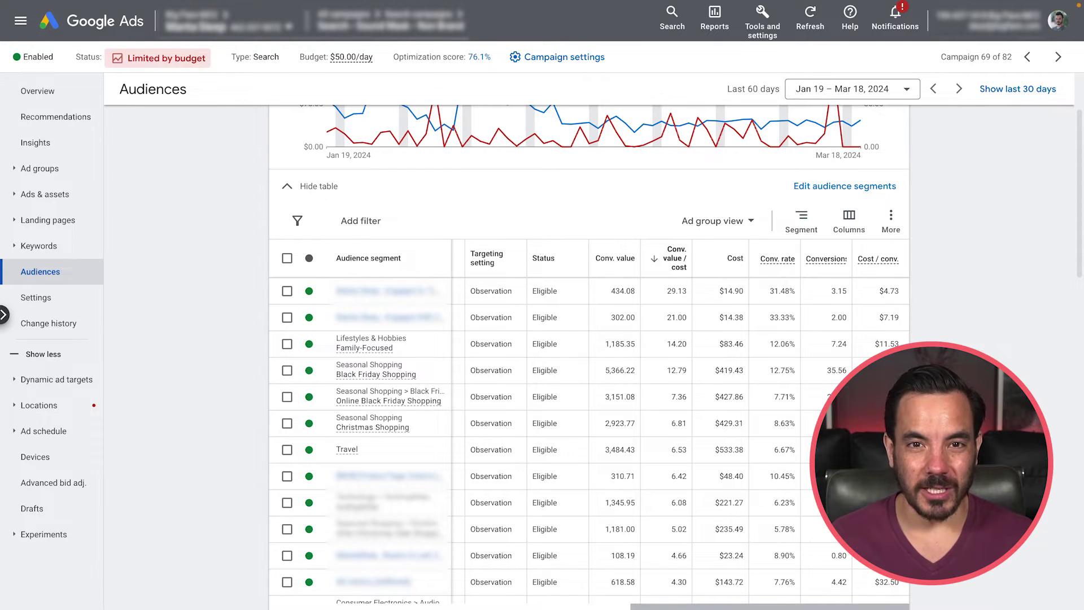
{"action": "scroll", "coordinate": [762, 470], "scroll_direction": "left", "scroll_amount": 3}
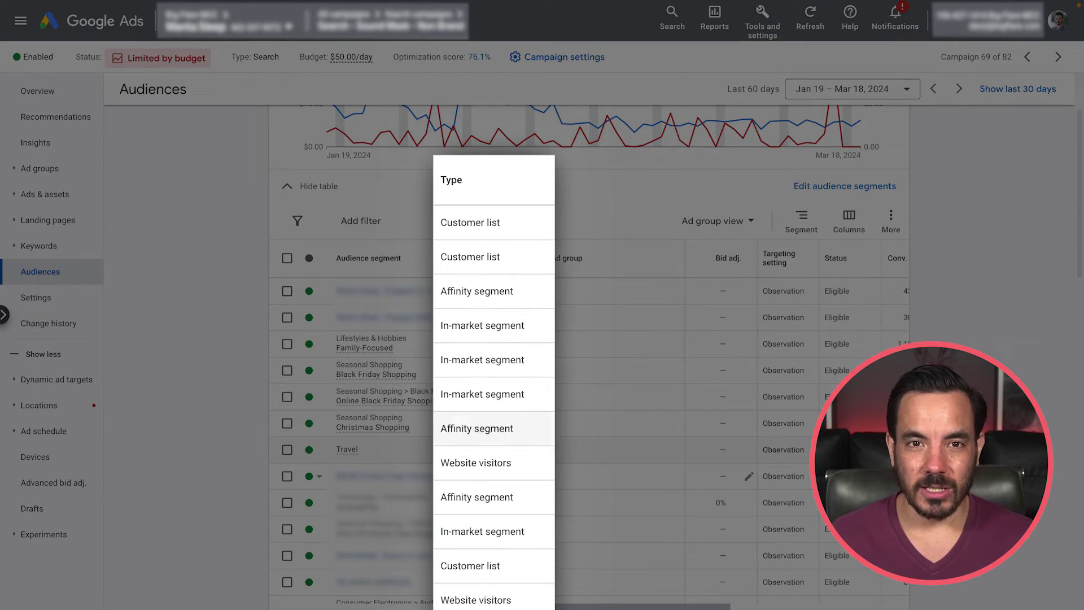
Scroll the audience table right to reach the performance columns.
{"action": "scroll", "coordinate": [650, 452], "scroll_direction": "right", "scroll_amount": 3}
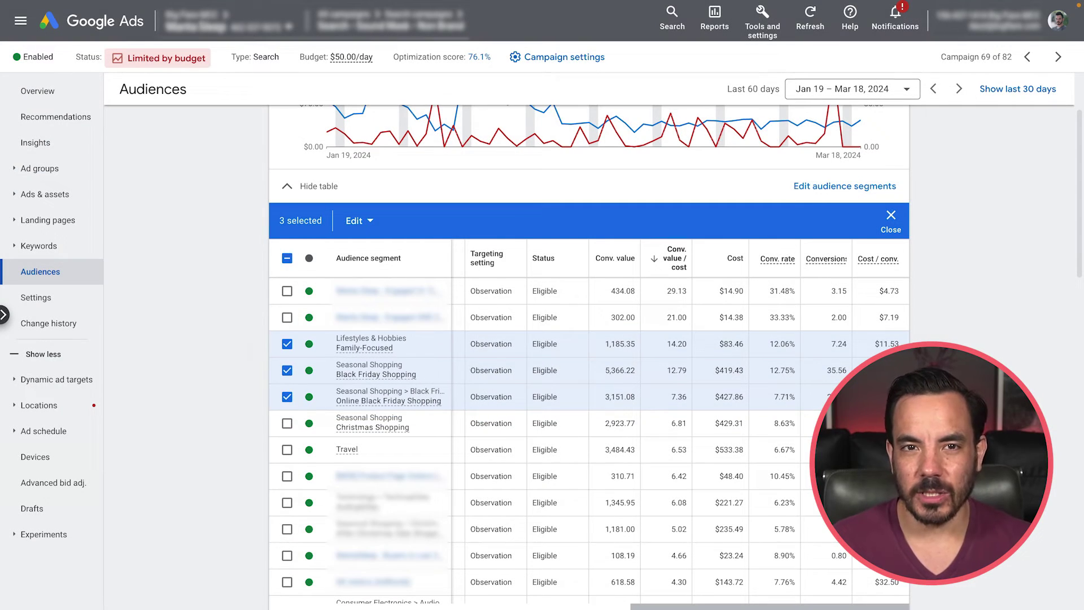
Open Edit audience segments at the Campaign level, listing 23 segments in Observation mode.
{"action": "scroll", "coordinate": [915, 203], "scroll_direction": "up", "scroll_amount": 1}
{"action": "left_click", "coordinate": [861, 228]}
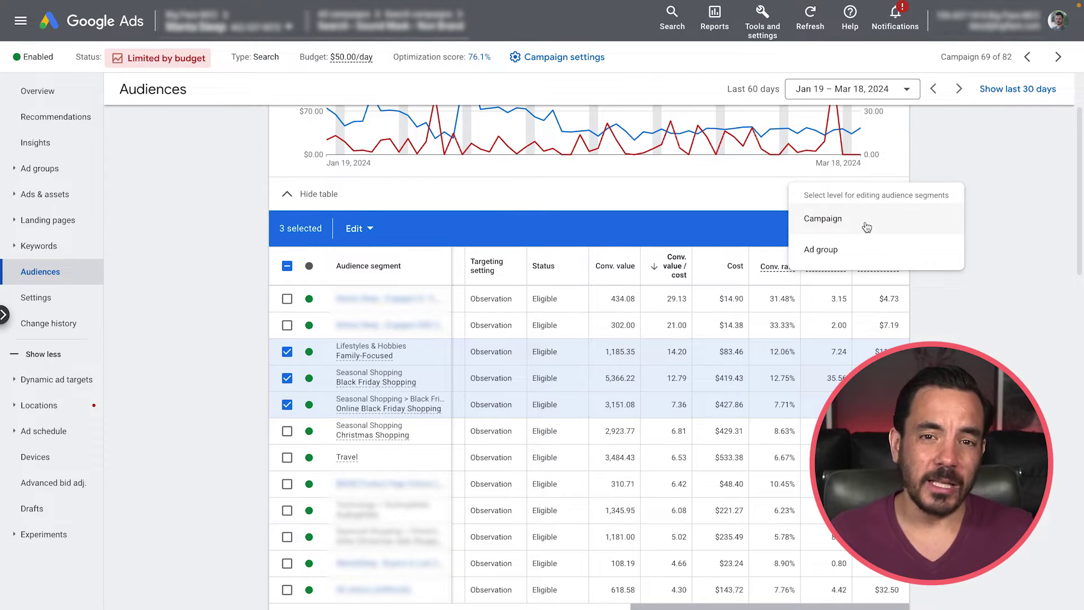
{"action": "left_click", "coordinate": [867, 227]}
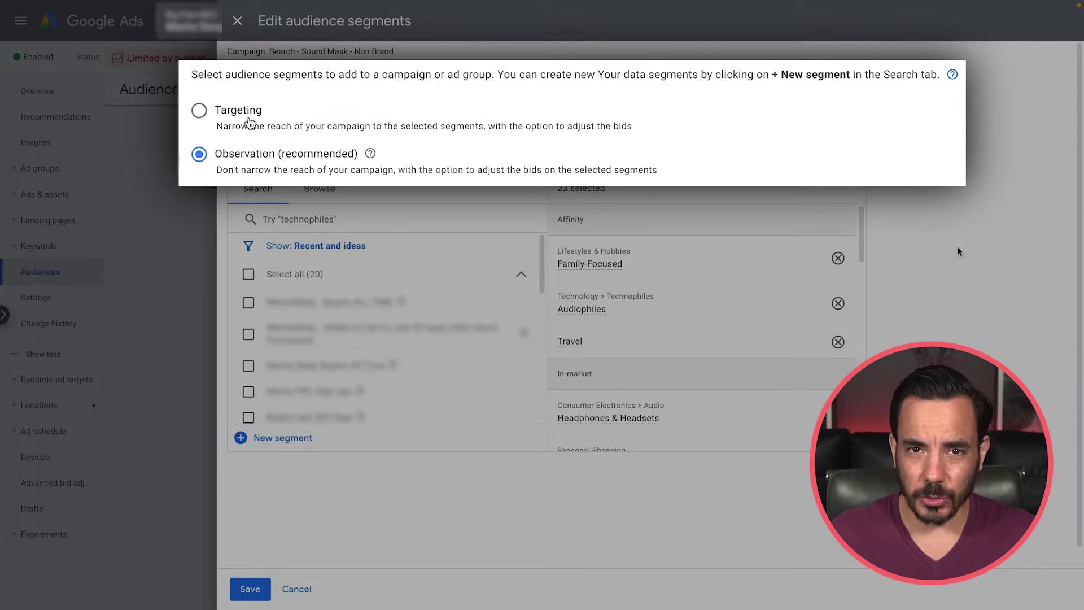
{"action": "left_click", "coordinate": [249, 121]}
{"action": "left_click", "coordinate": [249, 168]}
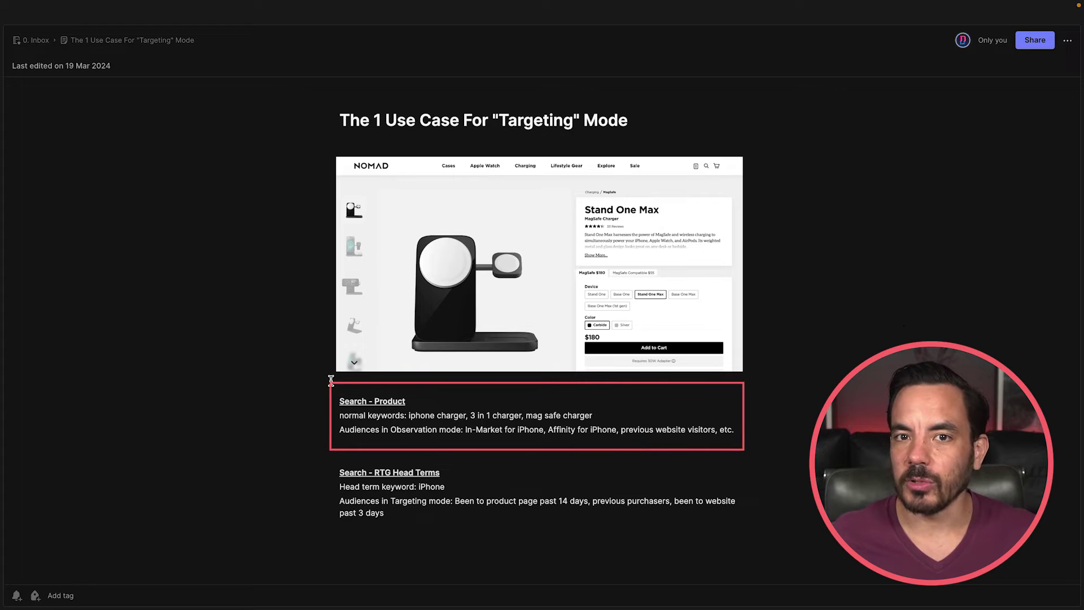
{"action": "left_click_drag", "start_coordinate": [338, 401], "coordinate": [443, 400]}
{"action": "left_click", "coordinate": [444, 400]}
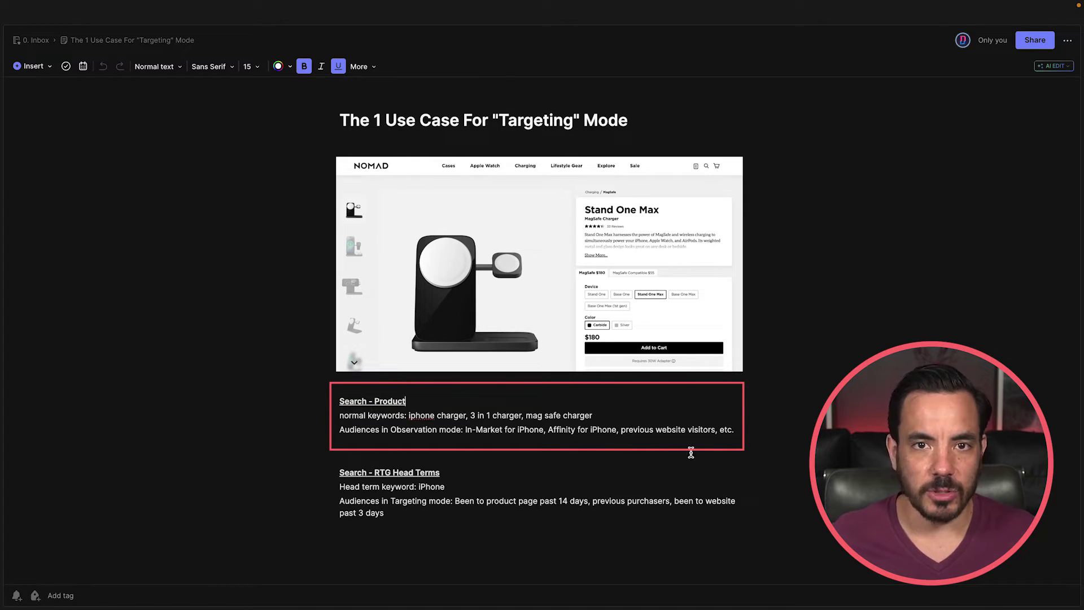
{"action": "left_click_drag", "start_coordinate": [409, 415], "coordinate": [615, 416]}
{"action": "left_click", "coordinate": [626, 412]}
{"action": "key", "text": "Up"}
{"action": "key", "text": "Up"}
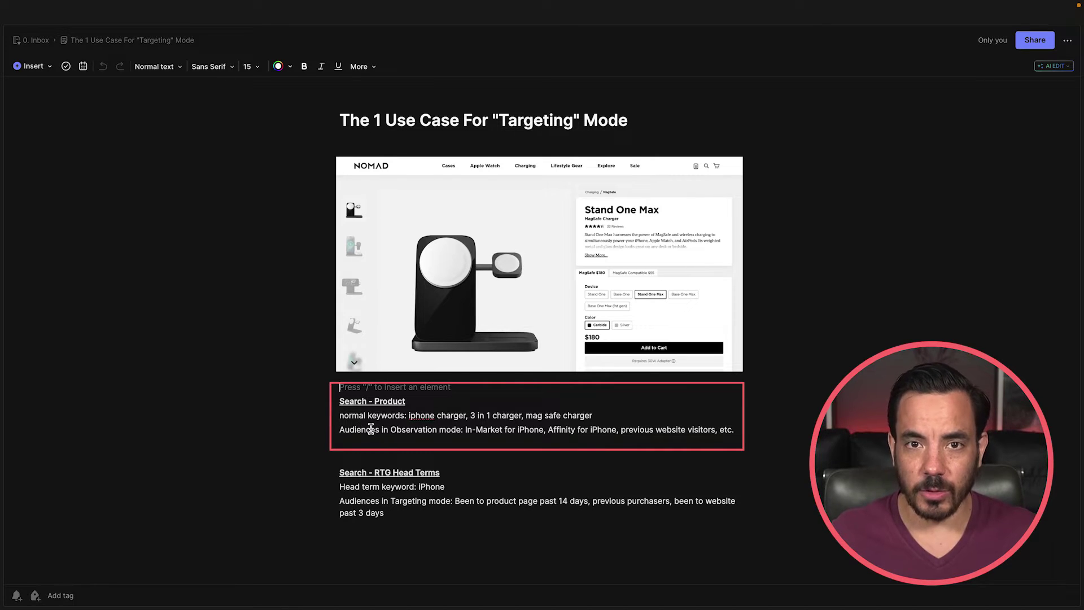
{"action": "left_click_drag", "start_coordinate": [336, 429], "coordinate": [461, 429]}
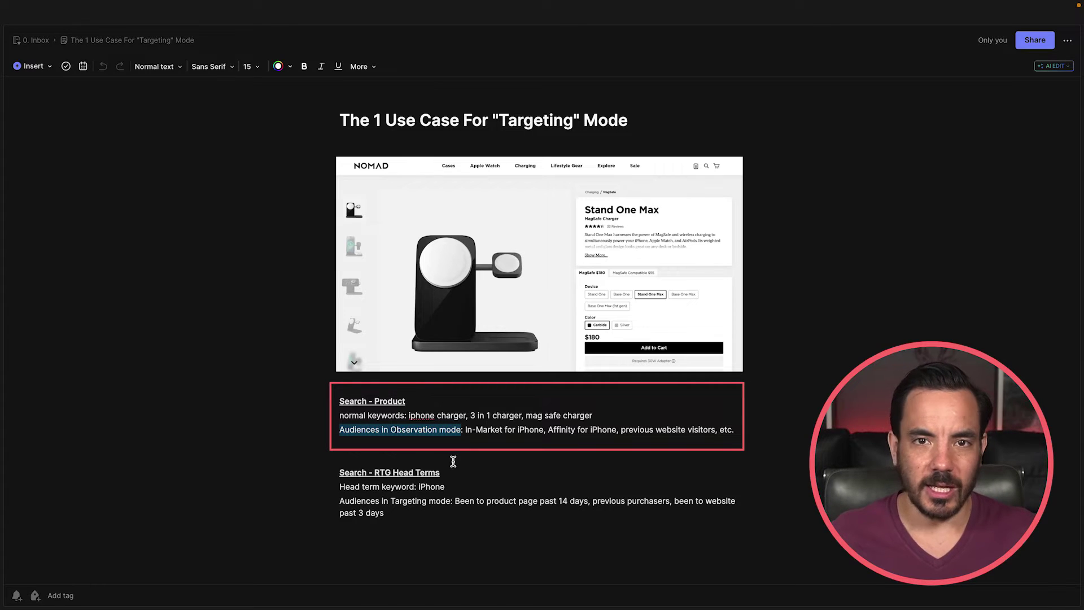
{"action": "left_click_drag", "start_coordinate": [465, 430], "coordinate": [801, 427]}
{"action": "left_click", "coordinate": [802, 427]}
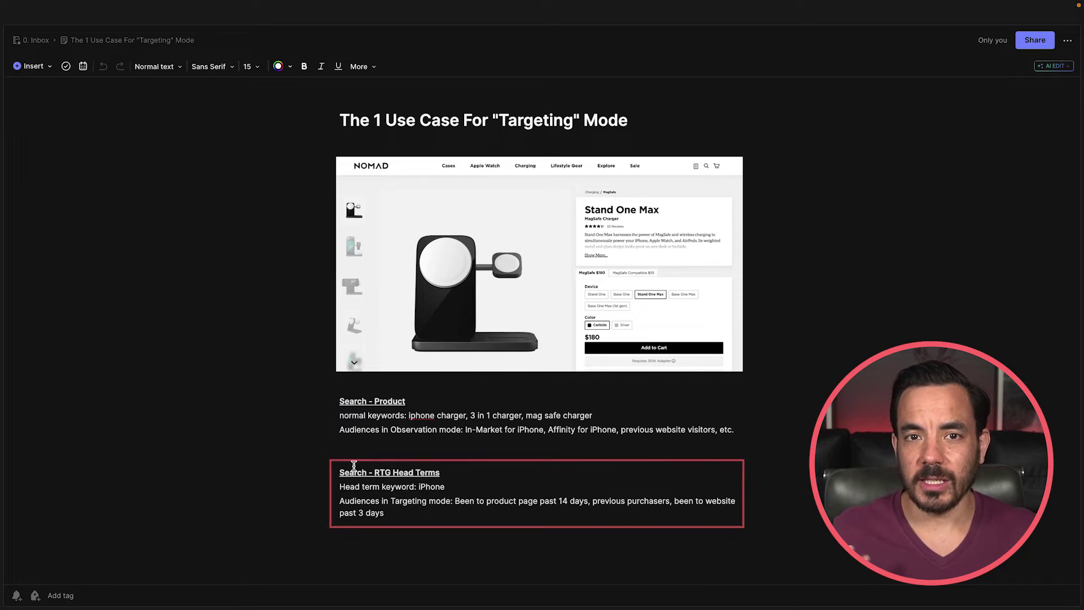
{"action": "left_click_drag", "start_coordinate": [338, 472], "coordinate": [485, 471]}
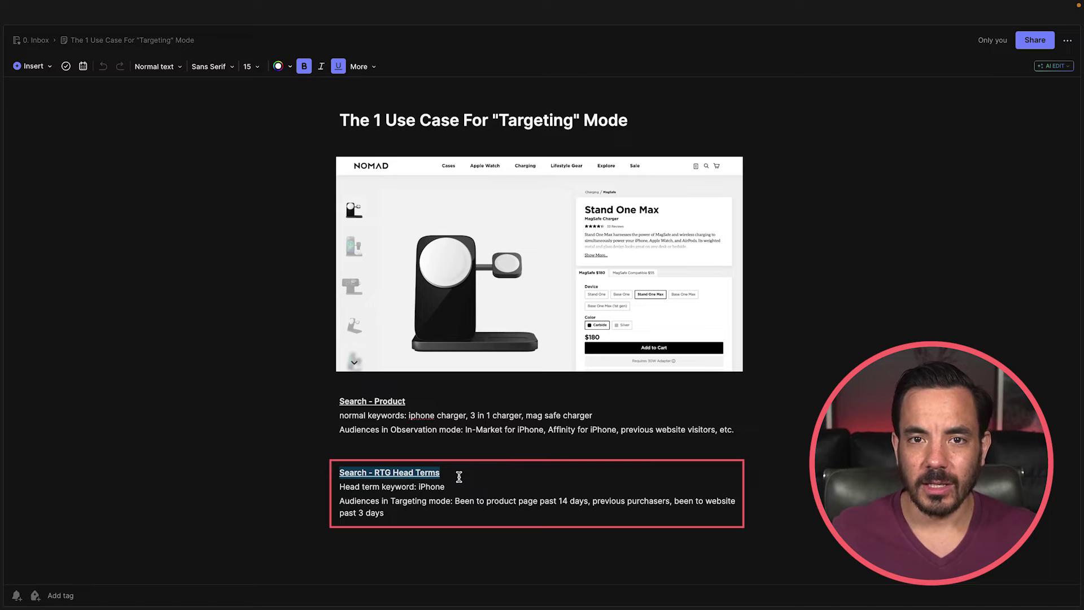
{"action": "left_click", "coordinate": [484, 471]}
{"action": "left_click_drag", "start_coordinate": [340, 473], "coordinate": [437, 472]}
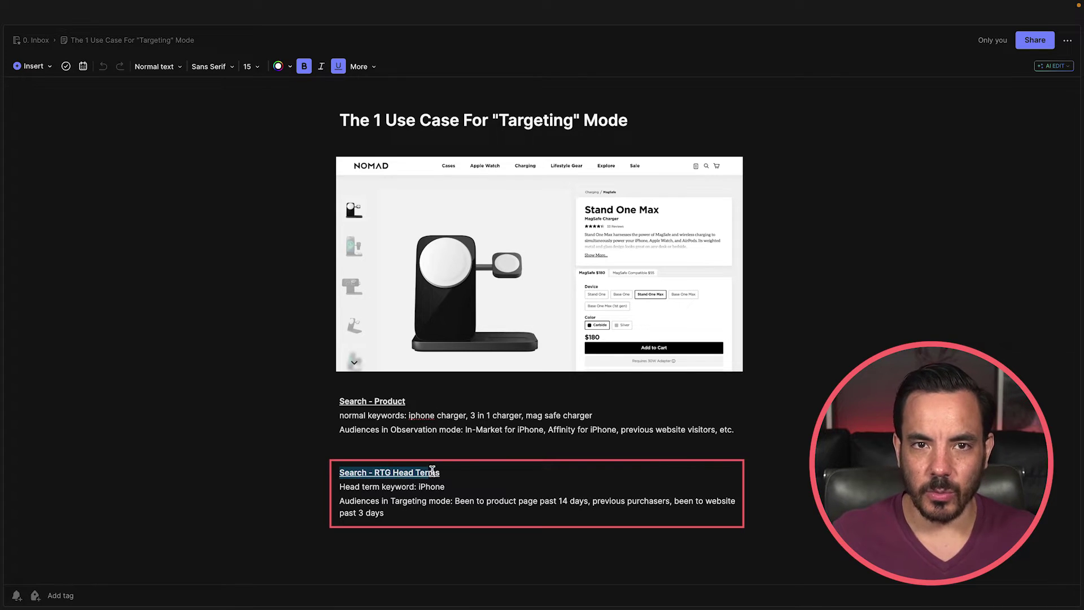
{"action": "left_click", "coordinate": [472, 469]}
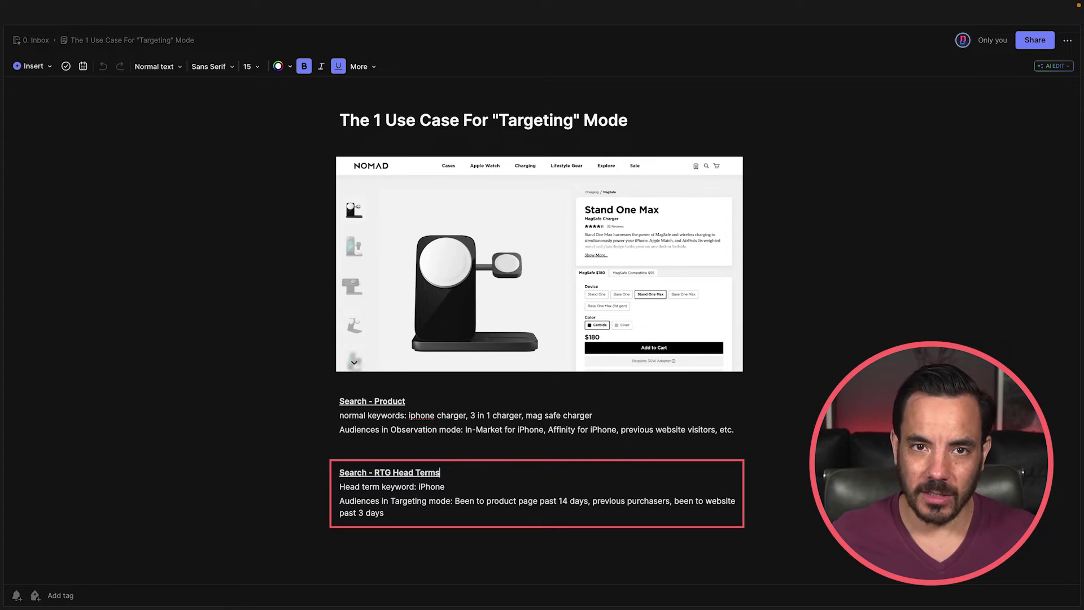
{"action": "left_click", "coordinate": [342, 501]}
{"action": "left_click_drag", "start_coordinate": [341, 501], "coordinate": [454, 500]}
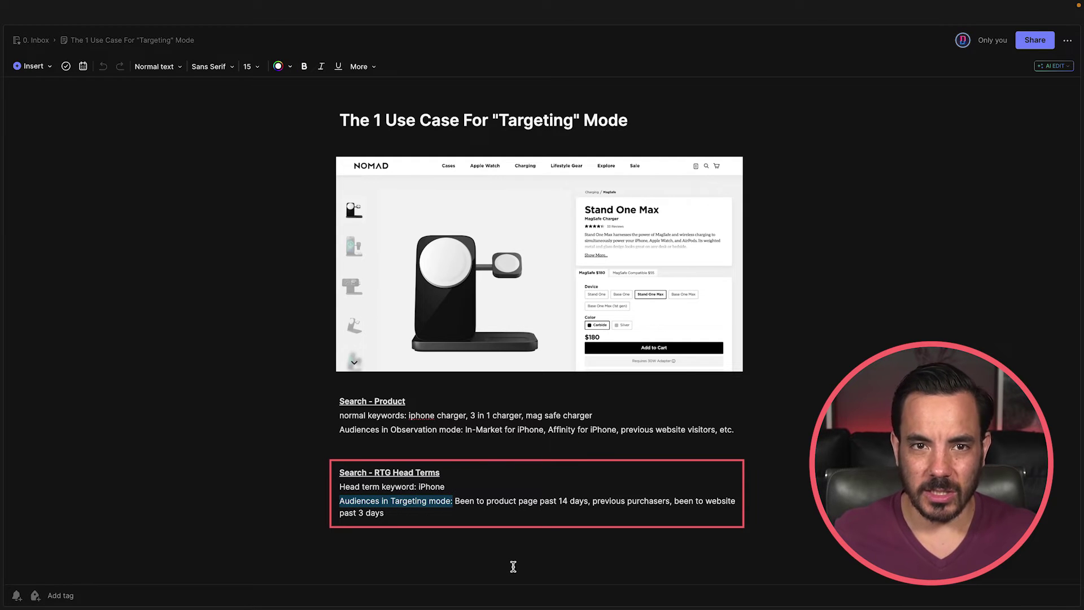
{"action": "left_click", "coordinate": [501, 505]}
{"action": "left_click_drag", "start_coordinate": [461, 501], "coordinate": [740, 513]}
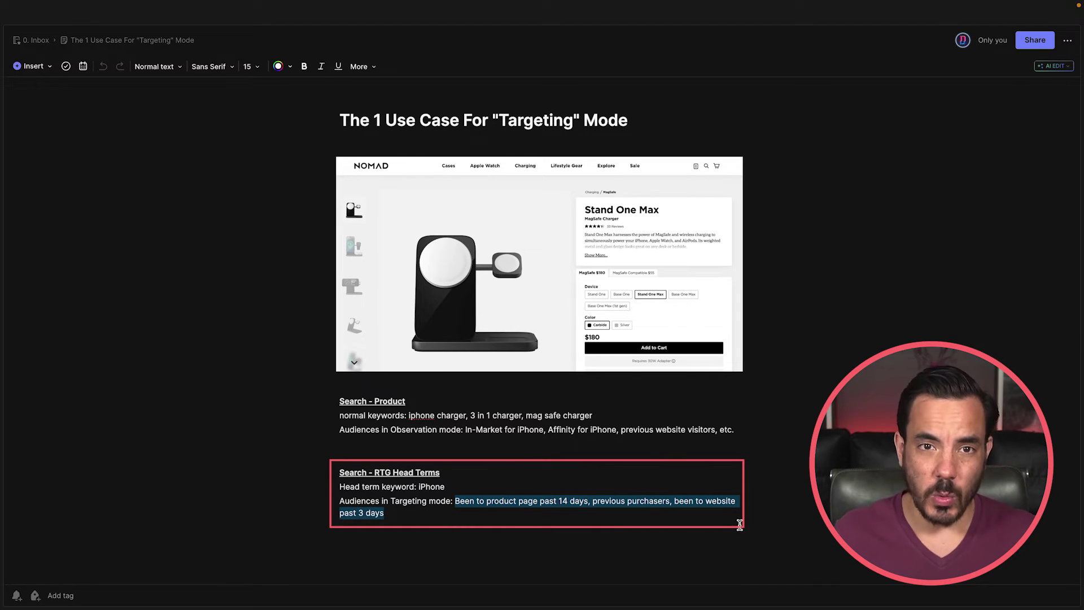
{"action": "left_click", "coordinate": [740, 525]}
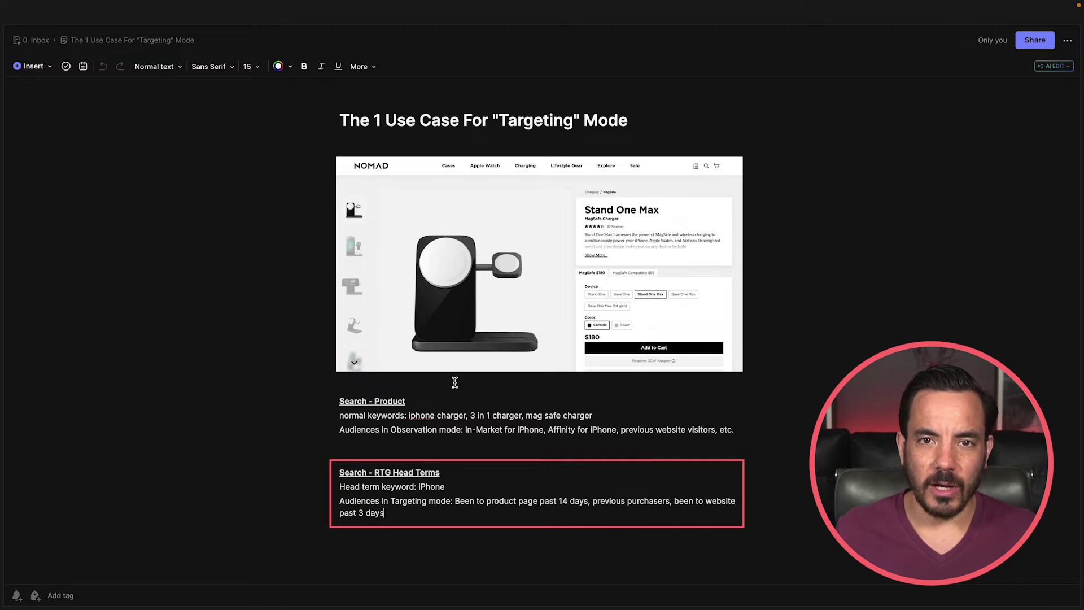
{"action": "key", "text": "alt+Up"}
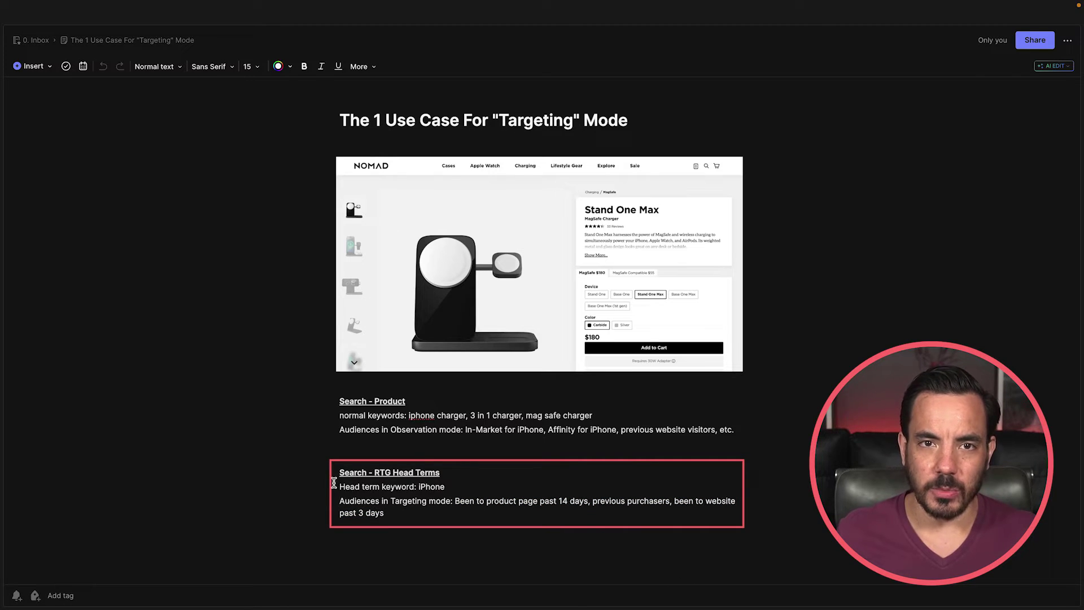
{"action": "left_click_drag", "start_coordinate": [338, 487], "coordinate": [474, 487]}
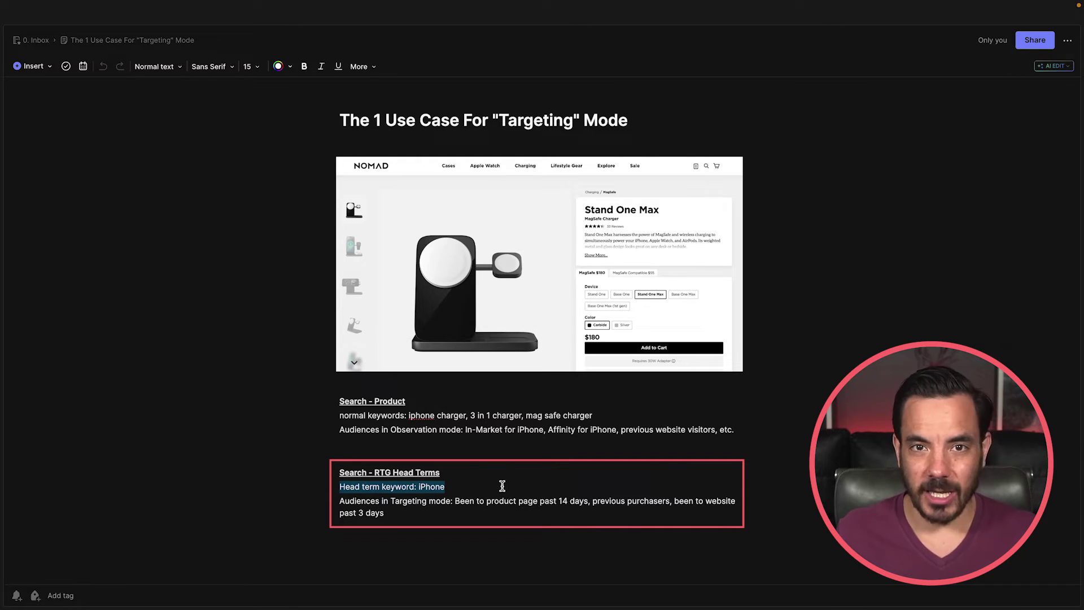
{"action": "left_click", "coordinate": [502, 486]}
{"action": "double_click", "coordinate": [432, 487]}
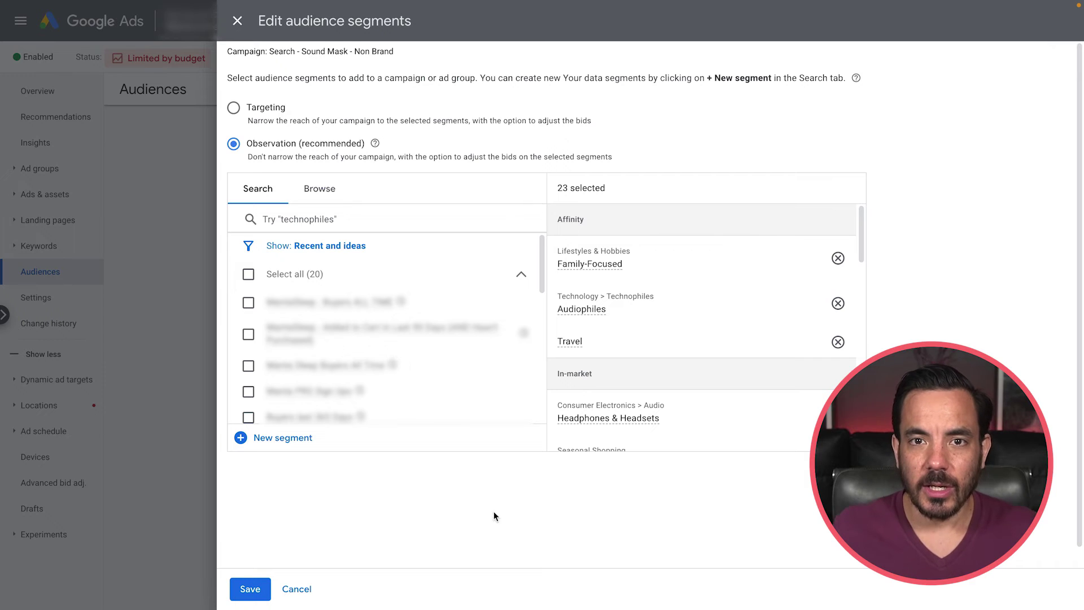
Search 'iphone' and add the iOS Phones, Mobile Phones and Mobile Phone Accessories in-market segments.
{"action": "left_click", "coordinate": [339, 224]}
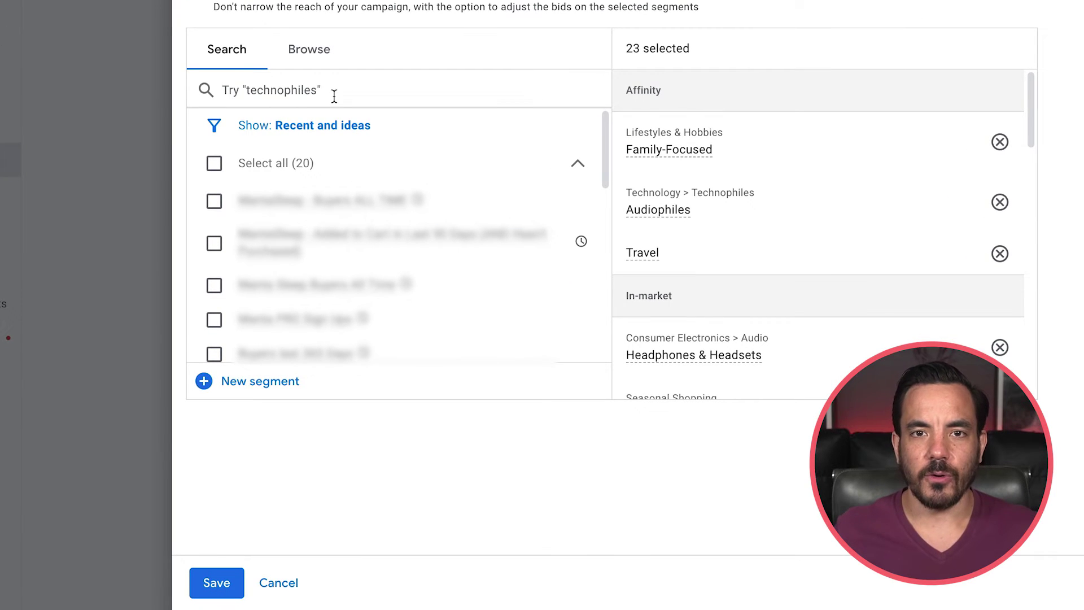
{"action": "type", "text": "iphone"}
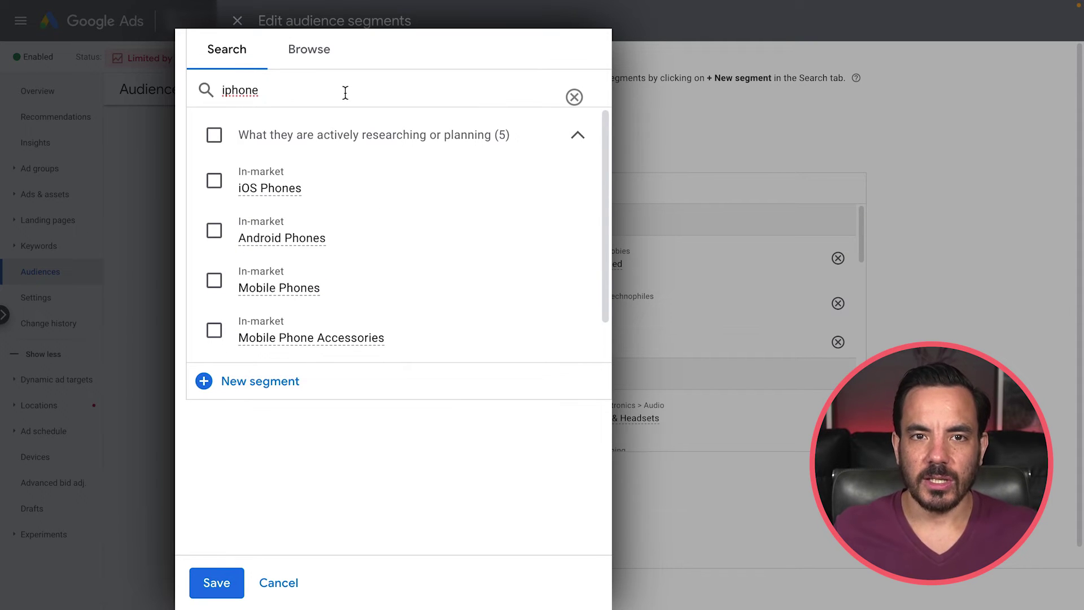
{"action": "left_click", "coordinate": [215, 183]}
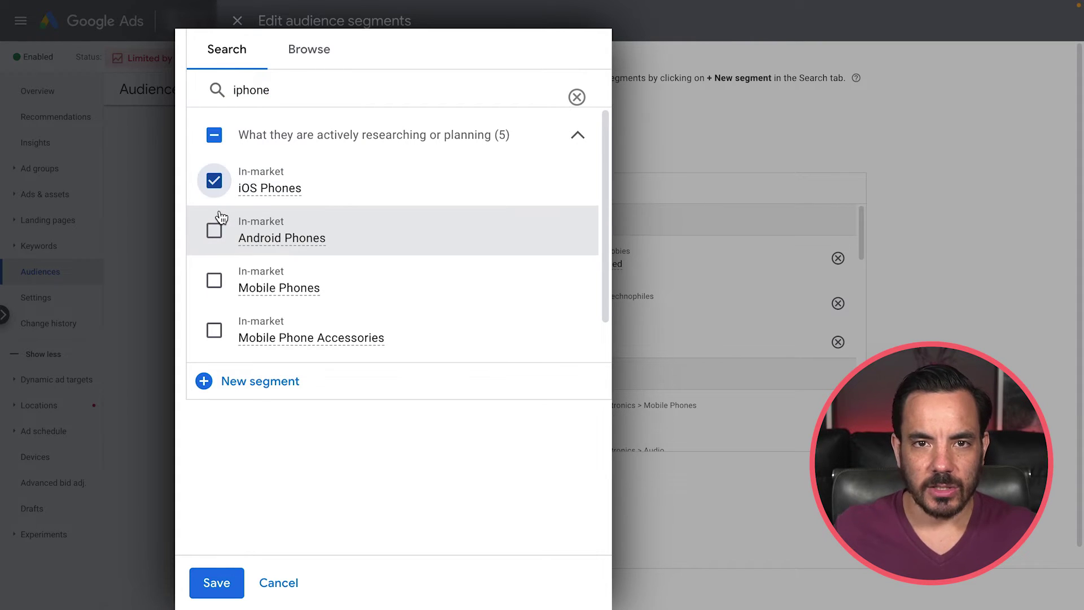
{"action": "left_click", "coordinate": [214, 281]}
{"action": "left_click", "coordinate": [214, 330]}
{"action": "scroll", "coordinate": [214, 330], "scroll_direction": "down", "scroll_amount": 1}
Search 'phone chargers' and add the Mobile Enthusiasts affinity segment.
{"action": "left_click", "coordinate": [336, 87]}
{"action": "double_click", "coordinate": [338, 87]}
{"action": "type", "text": "phone charg"}
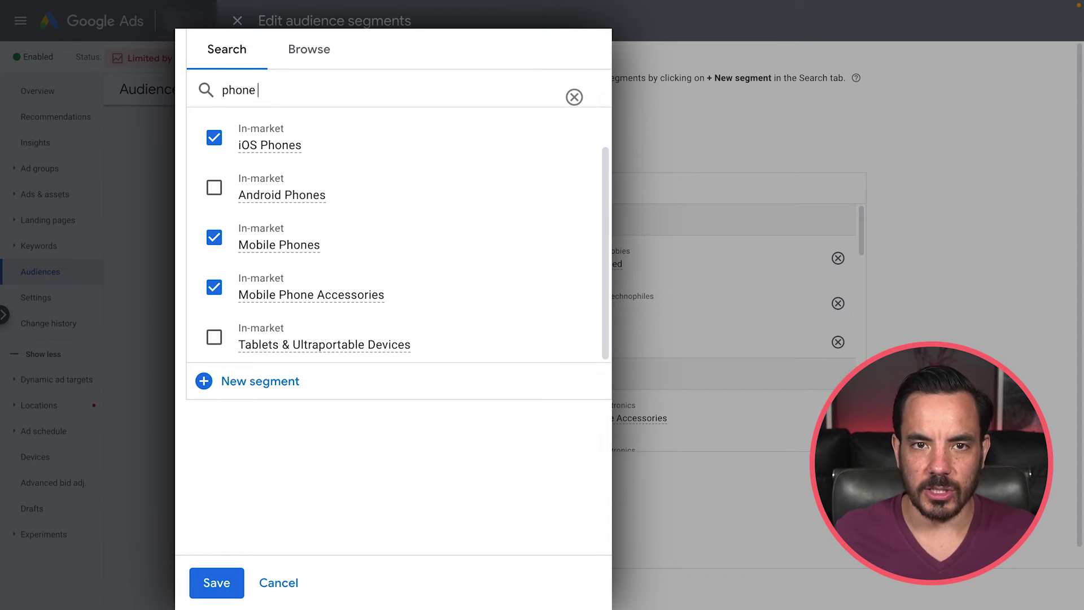
{"action": "type", "text": "ers"}
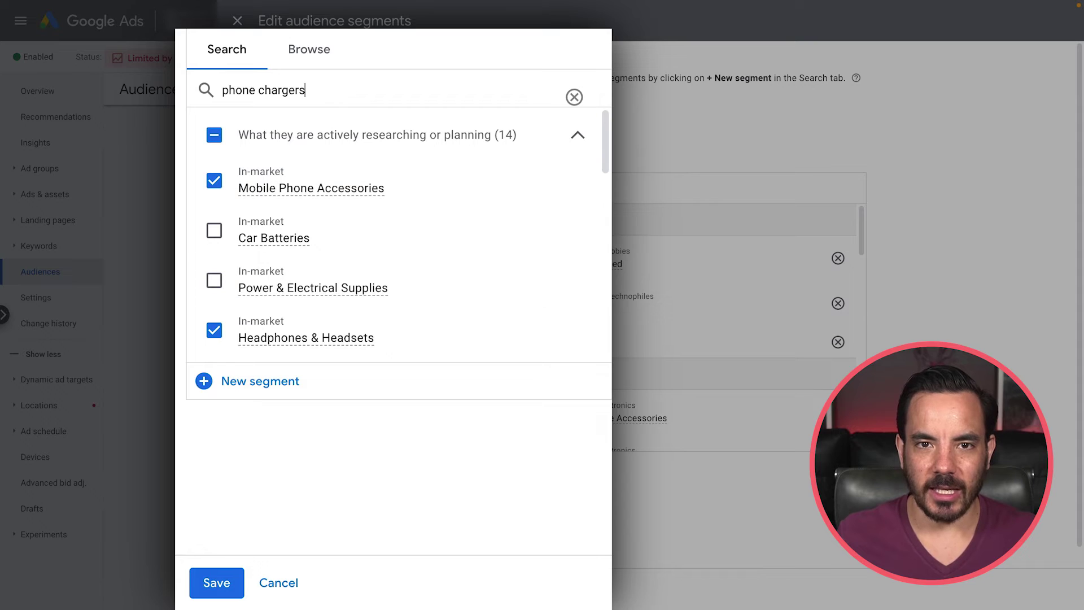
{"action": "scroll", "coordinate": [411, 201], "scroll_direction": "down", "scroll_amount": 10}
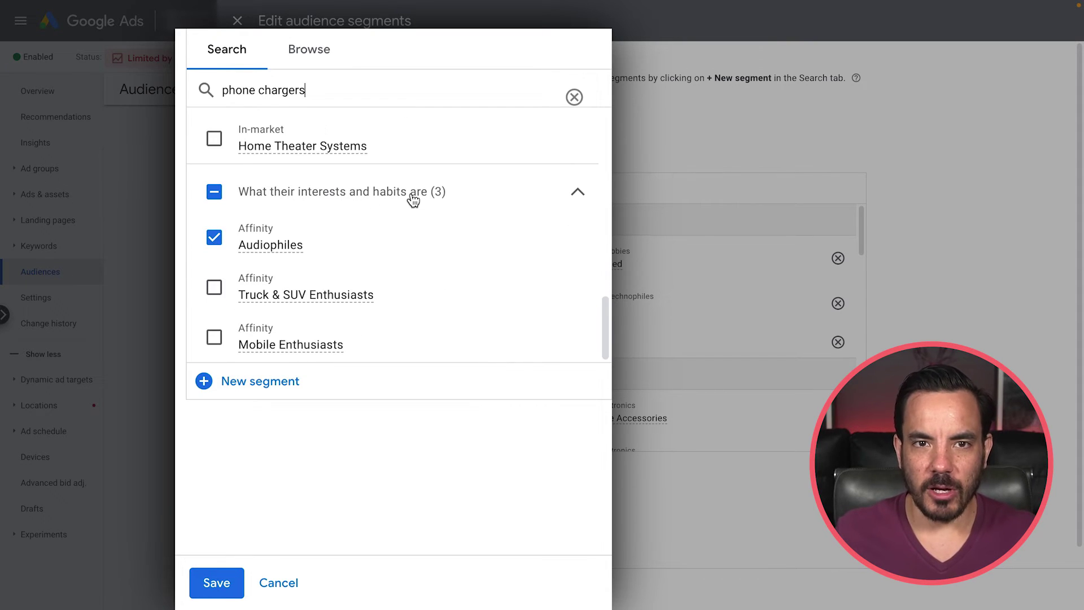
{"action": "left_click", "coordinate": [214, 339]}
{"action": "left_click", "coordinate": [214, 339]}
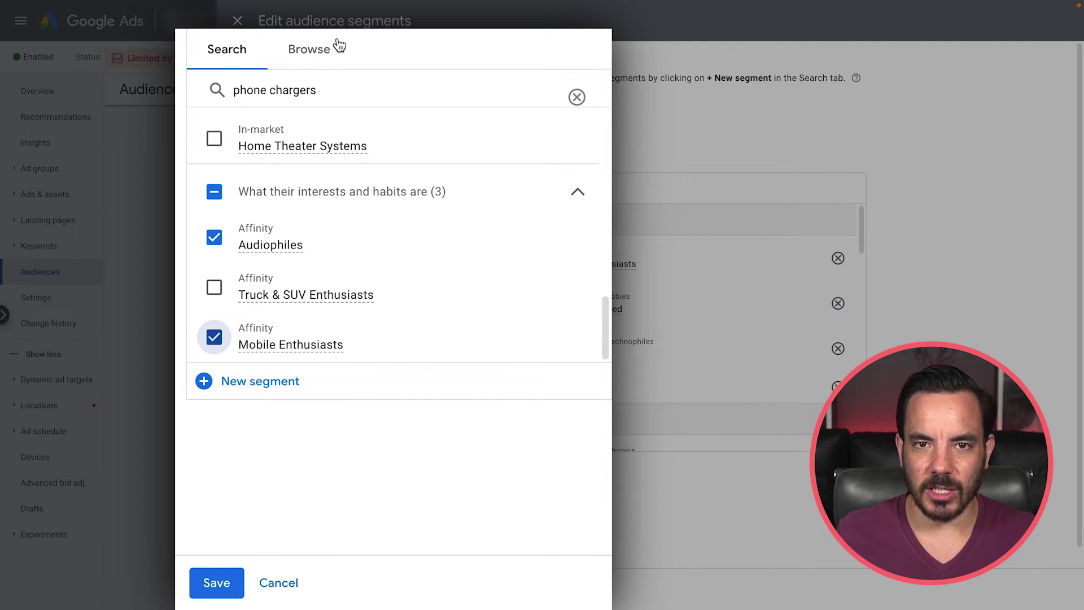
{"action": "left_click", "coordinate": [327, 54]}
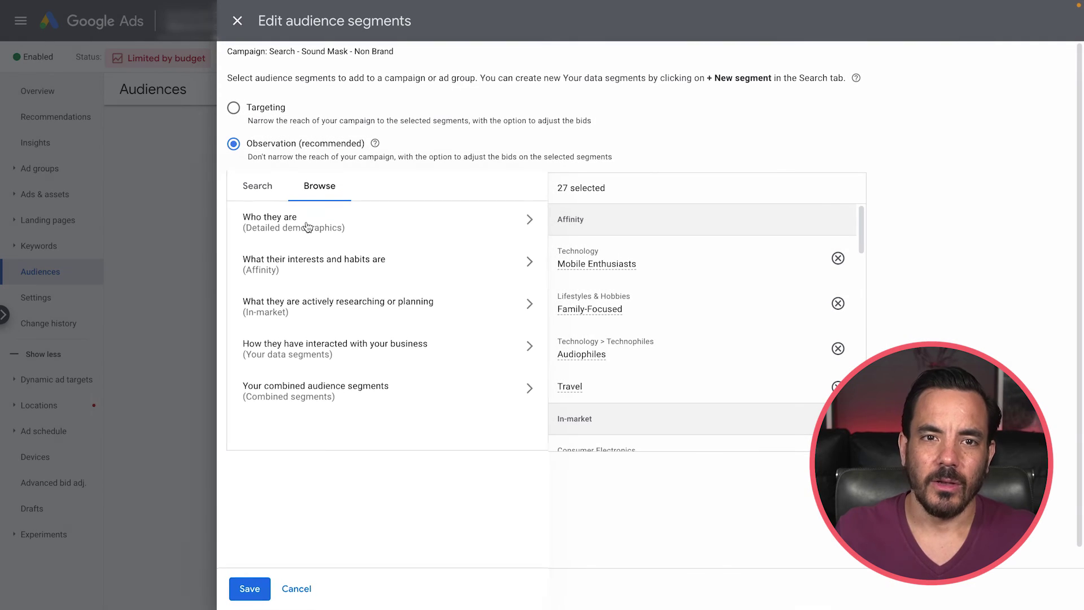
Browse the Who they are demographics, expanding Employment and Industry without adding anything.
{"action": "left_click", "coordinate": [305, 225]}
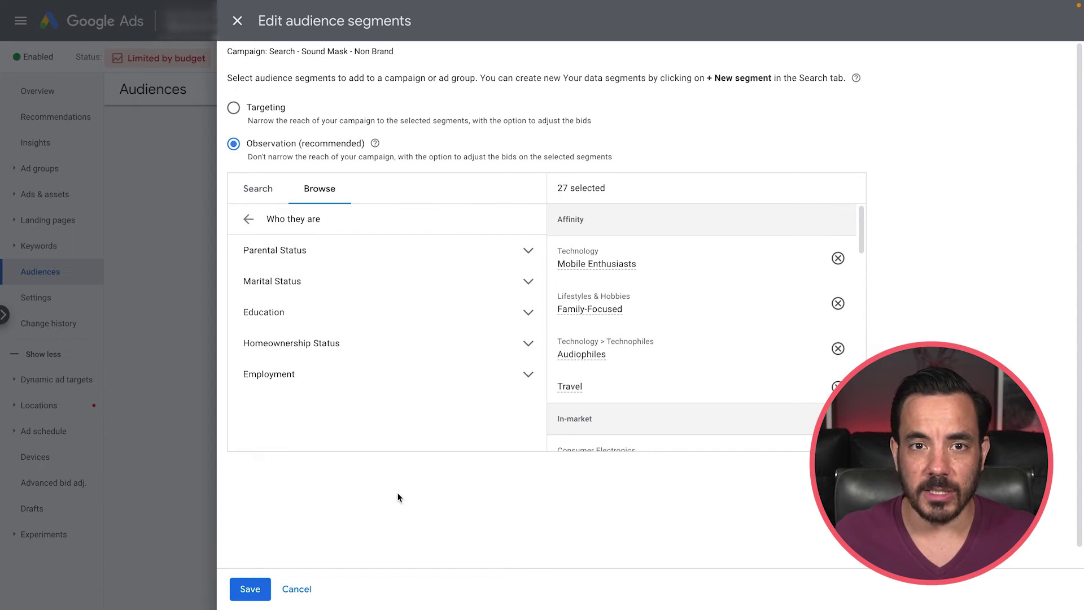
{"action": "left_click", "coordinate": [317, 378]}
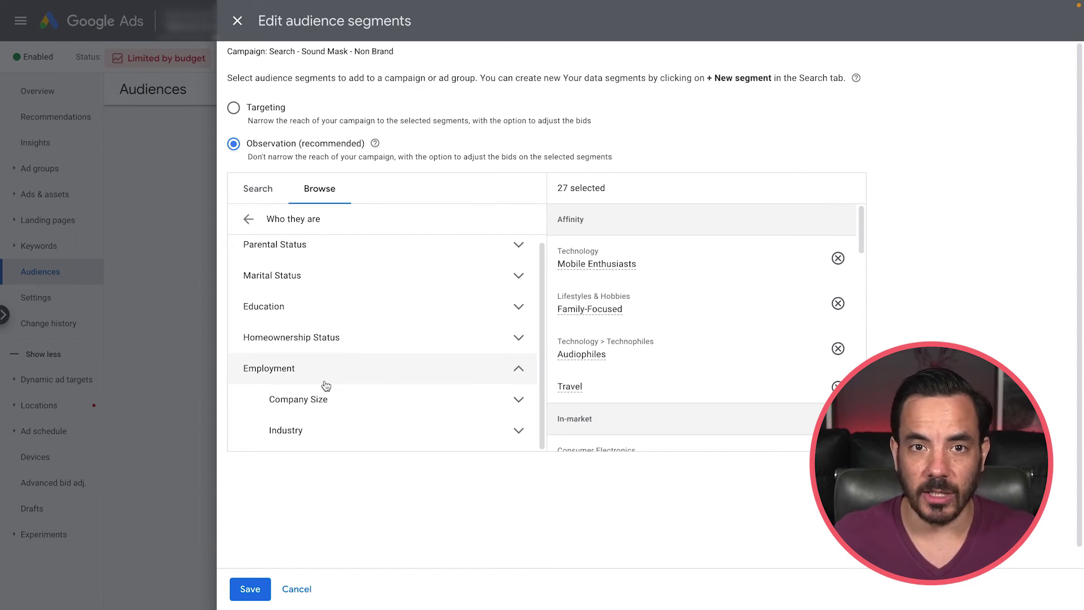
{"action": "left_click", "coordinate": [321, 422]}
{"action": "scroll", "coordinate": [378, 390], "scroll_direction": "down", "scroll_amount": 3}
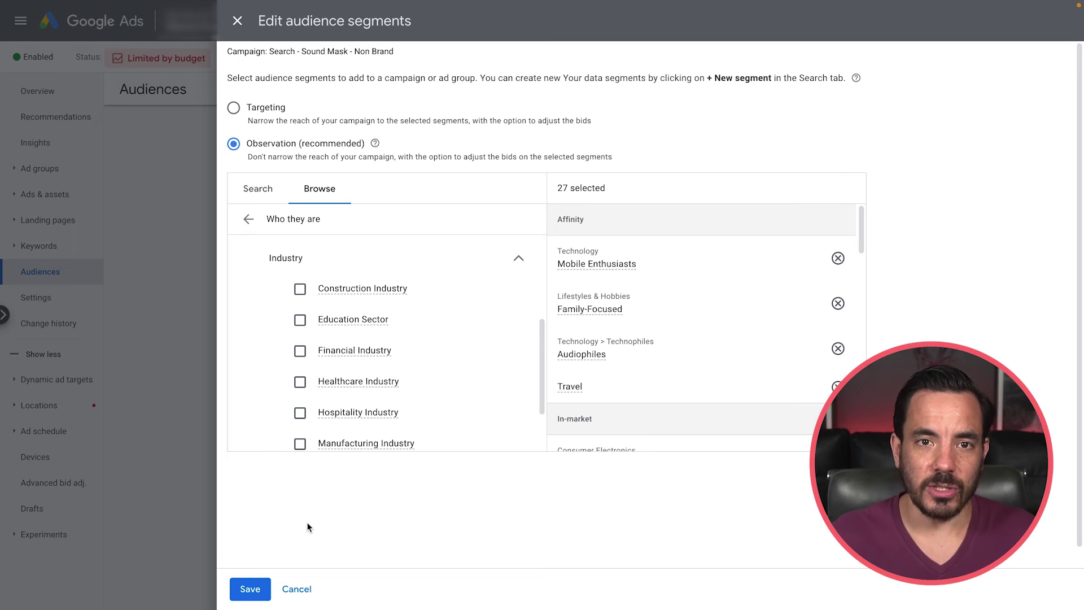
{"action": "scroll", "coordinate": [439, 423], "scroll_direction": "up", "scroll_amount": 3}
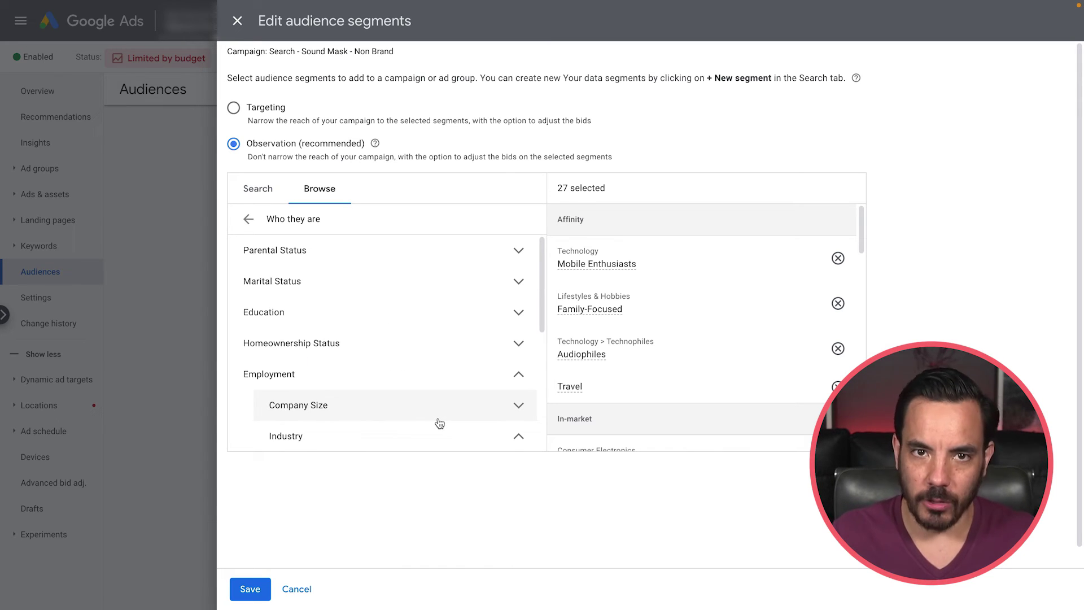
Add the Technophiles affinity segment from the Technology interests category.
{"action": "left_click", "coordinate": [248, 219]}
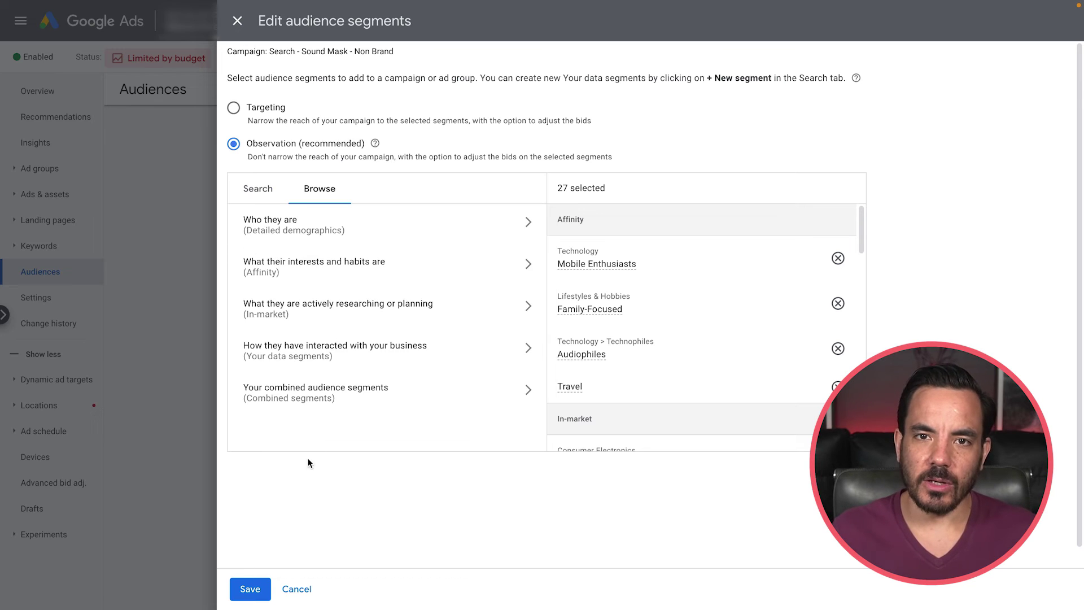
{"action": "left_click", "coordinate": [366, 272]}
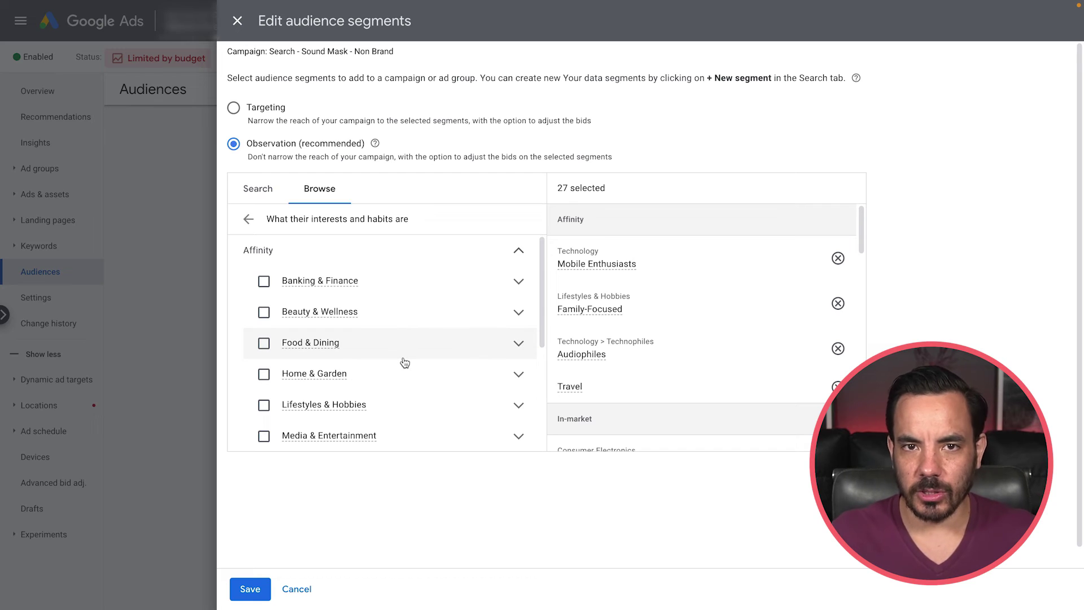
{"action": "scroll", "coordinate": [406, 330], "scroll_direction": "down", "scroll_amount": 3}
{"action": "scroll", "coordinate": [408, 306], "scroll_direction": "down", "scroll_amount": 1}
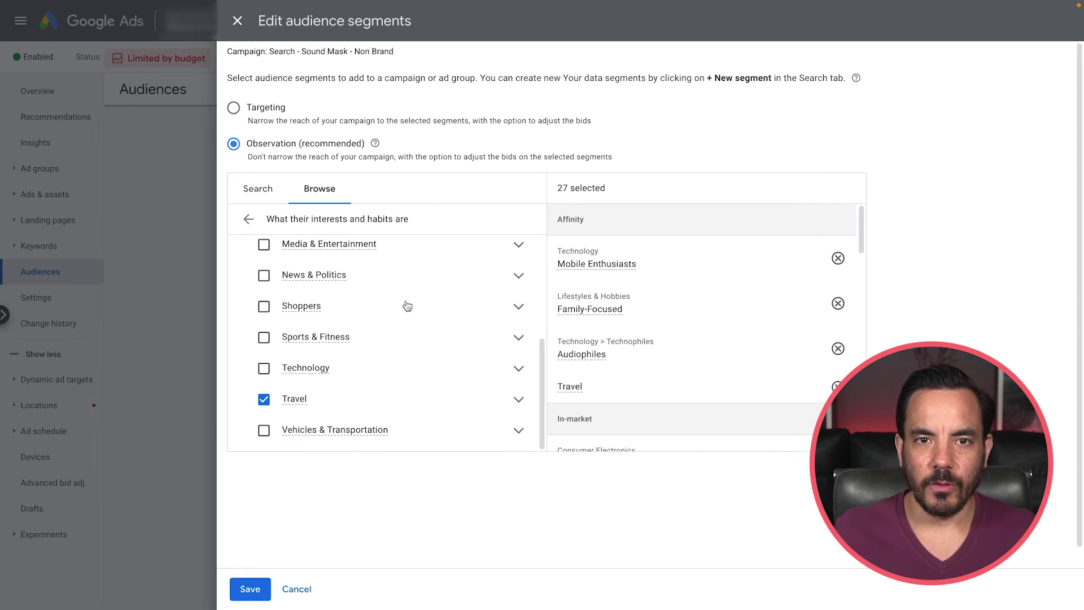
{"action": "left_click", "coordinate": [518, 370]}
{"action": "scroll", "coordinate": [464, 334], "scroll_direction": "down", "scroll_amount": 1}
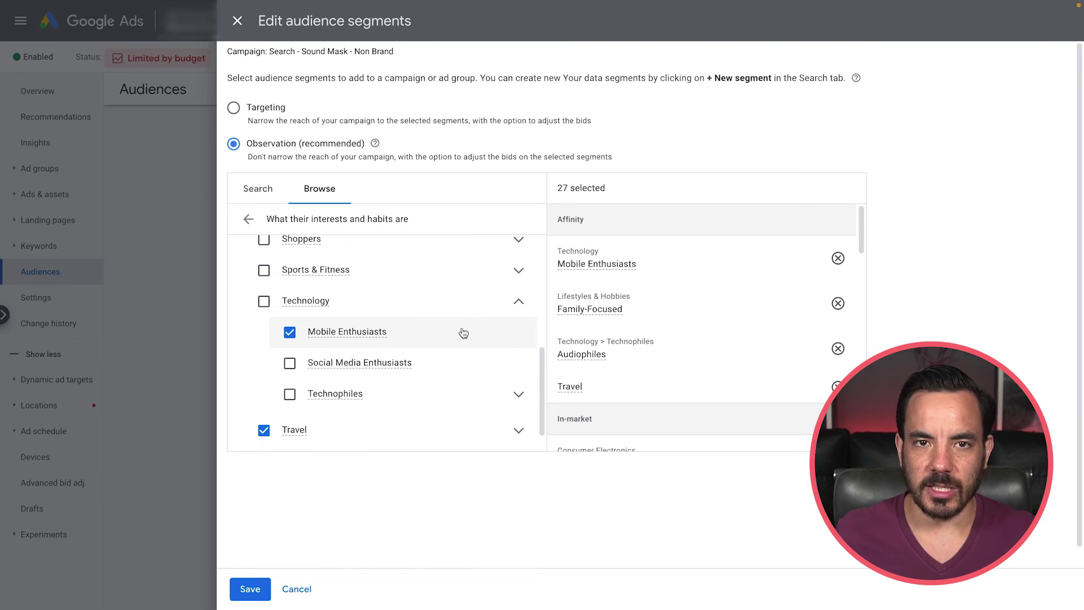
{"action": "left_click", "coordinate": [290, 394]}
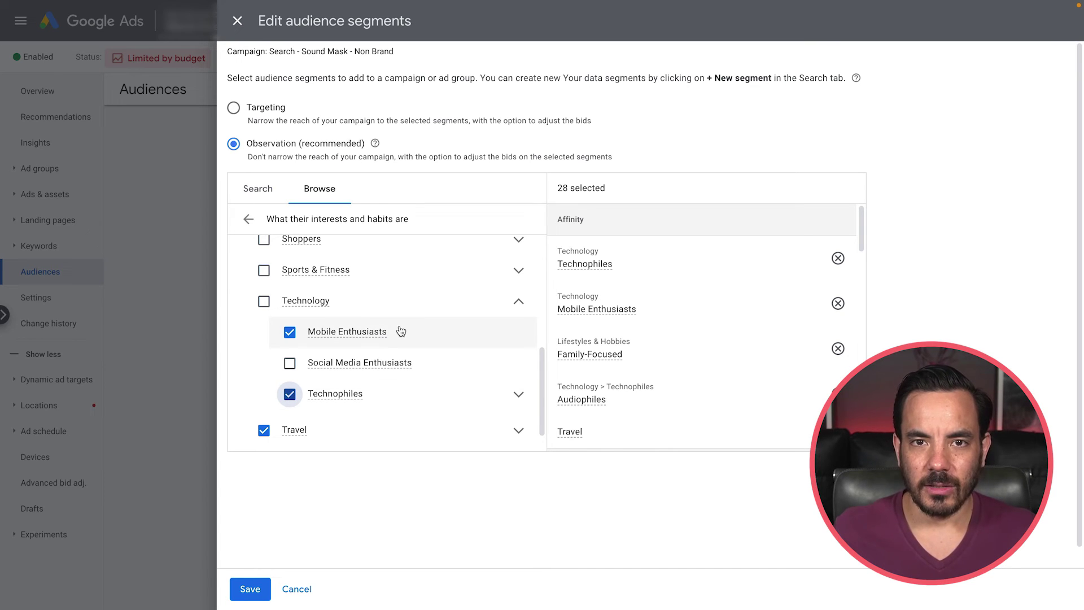
Add the Shopping Enthusiasts affinity segment under Shoppers, reaching 29 selected.
{"action": "scroll", "coordinate": [403, 330], "scroll_direction": "down", "scroll_amount": 1}
{"action": "scroll", "coordinate": [403, 330], "scroll_direction": "down", "scroll_amount": 1}
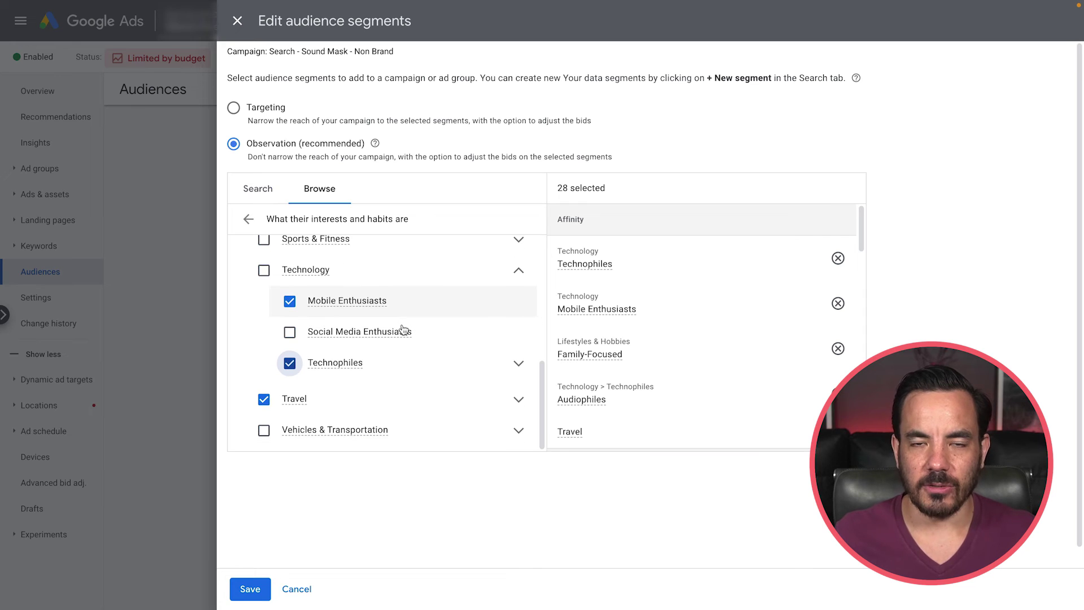
{"action": "scroll", "coordinate": [403, 329], "scroll_direction": "down", "scroll_amount": 1}
{"action": "scroll", "coordinate": [403, 330], "scroll_direction": "down", "scroll_amount": 1}
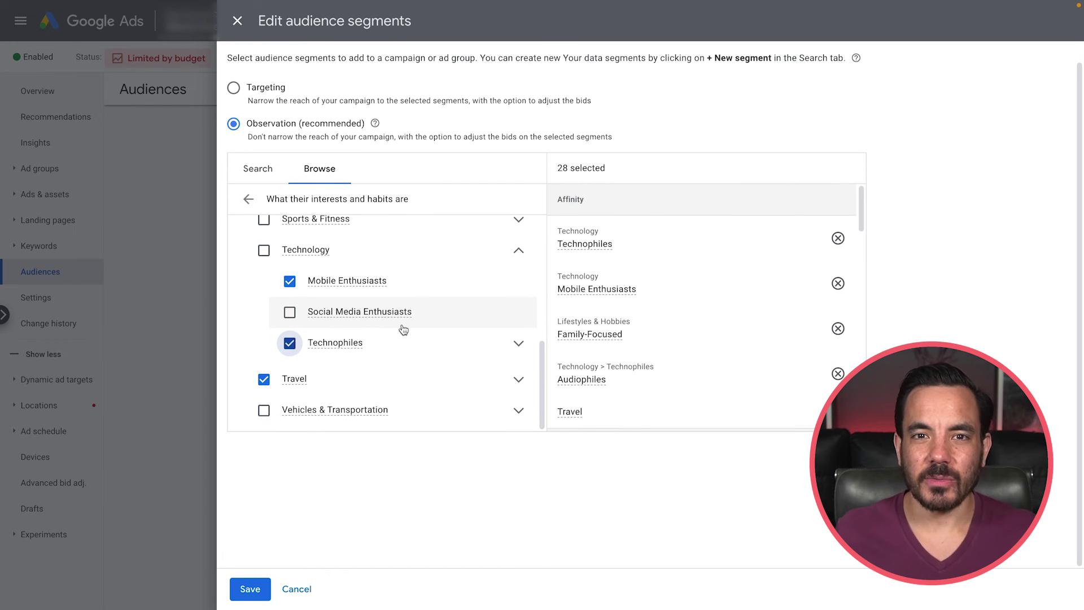
{"action": "scroll", "coordinate": [403, 329], "scroll_direction": "up", "scroll_amount": 3}
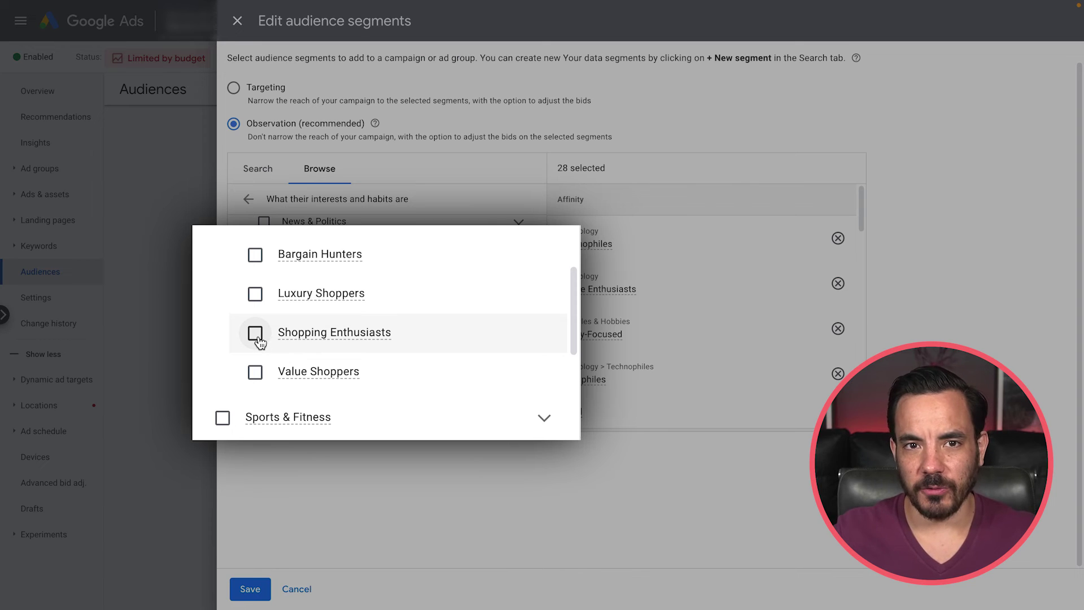
{"action": "left_click", "coordinate": [256, 335]}
{"action": "scroll", "coordinate": [450, 341], "scroll_direction": "up", "scroll_amount": 5}
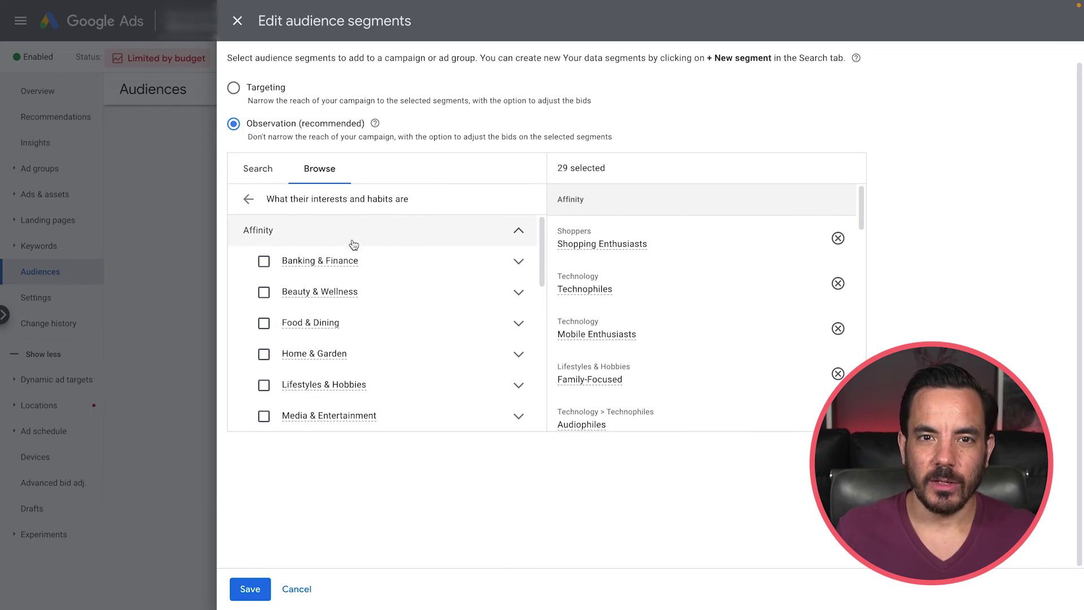
Add the Mobile Phone Service Providers in-market segment under Consumer Electronics > Telecom.
{"action": "left_click", "coordinate": [248, 199]}
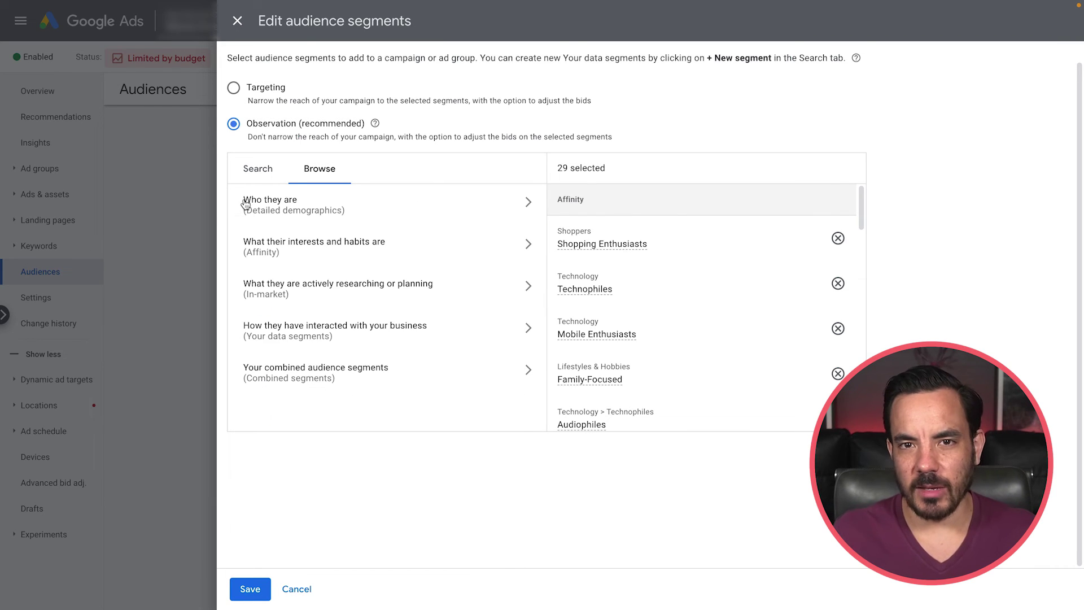
{"action": "left_click", "coordinate": [429, 291]}
{"action": "scroll", "coordinate": [419, 299], "scroll_direction": "down", "scroll_amount": 1}
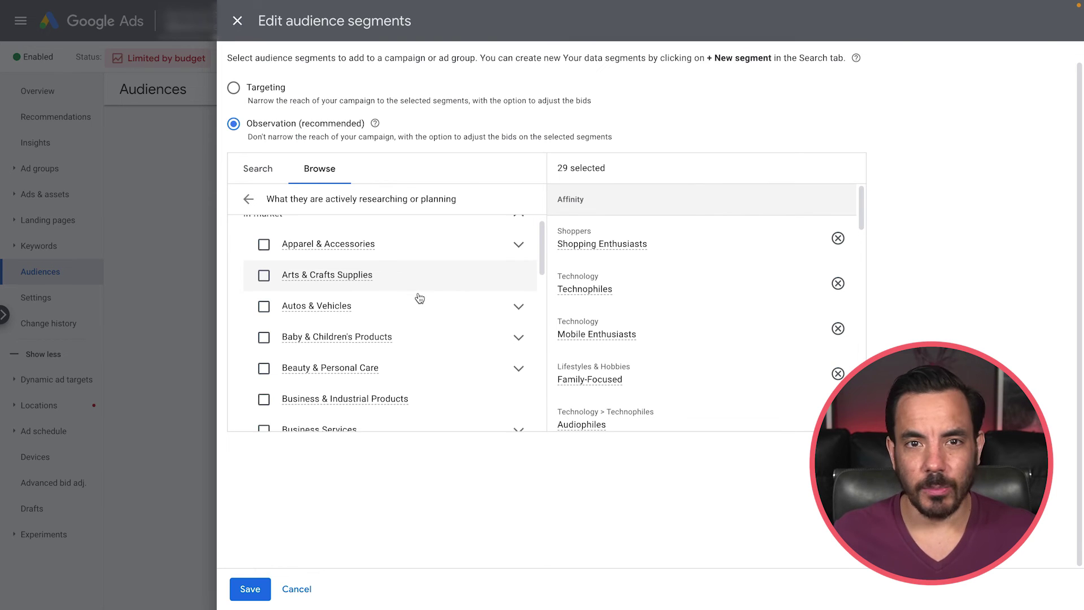
{"action": "scroll", "coordinate": [420, 298], "scroll_direction": "down", "scroll_amount": 1}
{"action": "scroll", "coordinate": [420, 298], "scroll_direction": "down", "scroll_amount": 1}
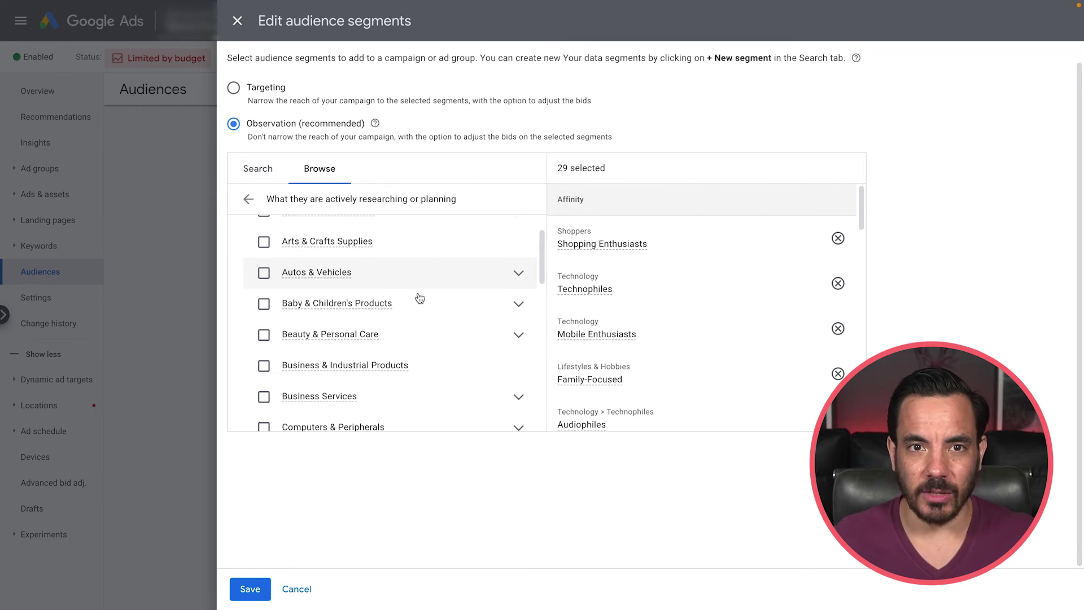
{"action": "scroll", "coordinate": [339, 304], "scroll_direction": "down", "scroll_amount": 3}
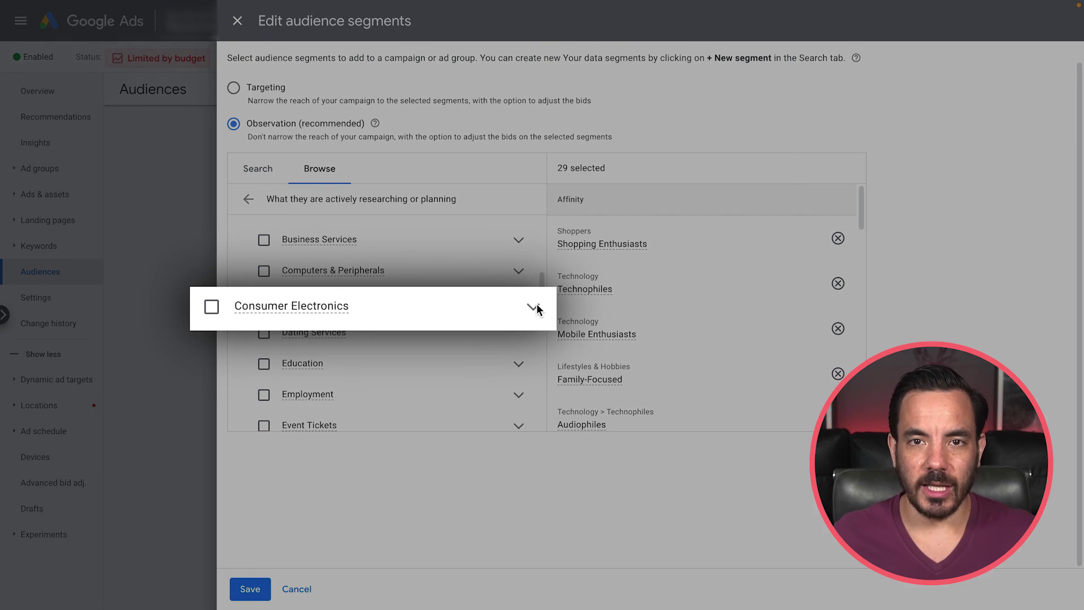
{"action": "left_click", "coordinate": [520, 303]}
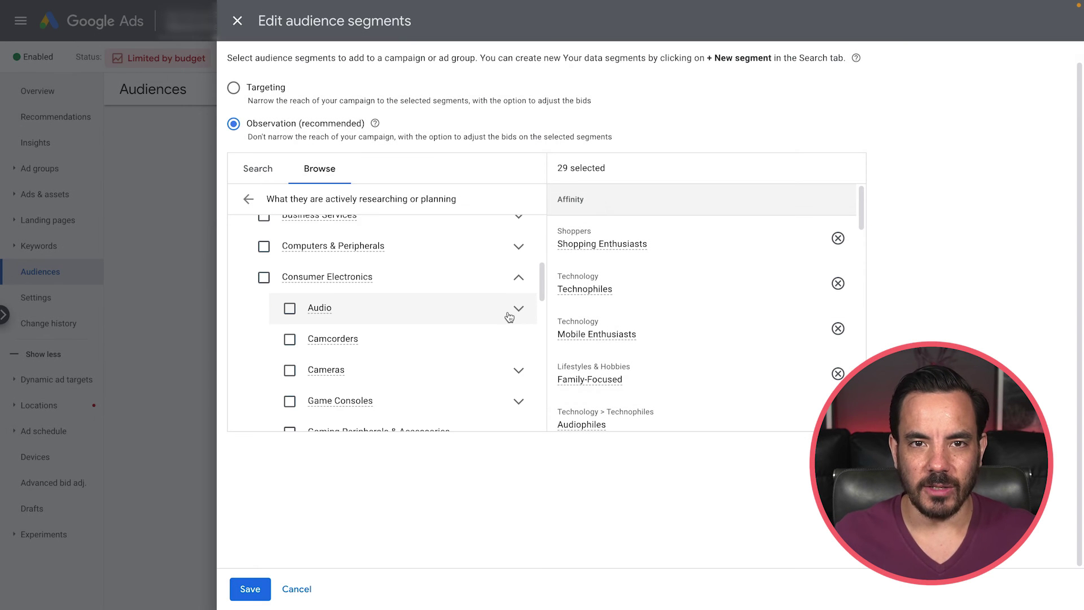
{"action": "scroll", "coordinate": [509, 316], "scroll_direction": "down", "scroll_amount": 5}
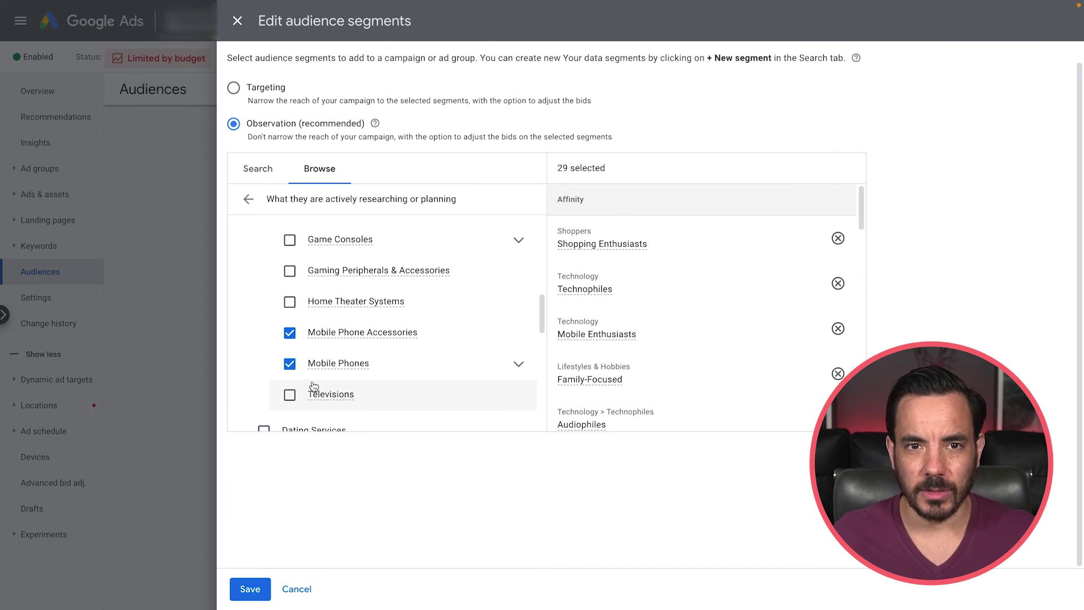
{"action": "scroll", "coordinate": [446, 316], "scroll_direction": "down", "scroll_amount": 8}
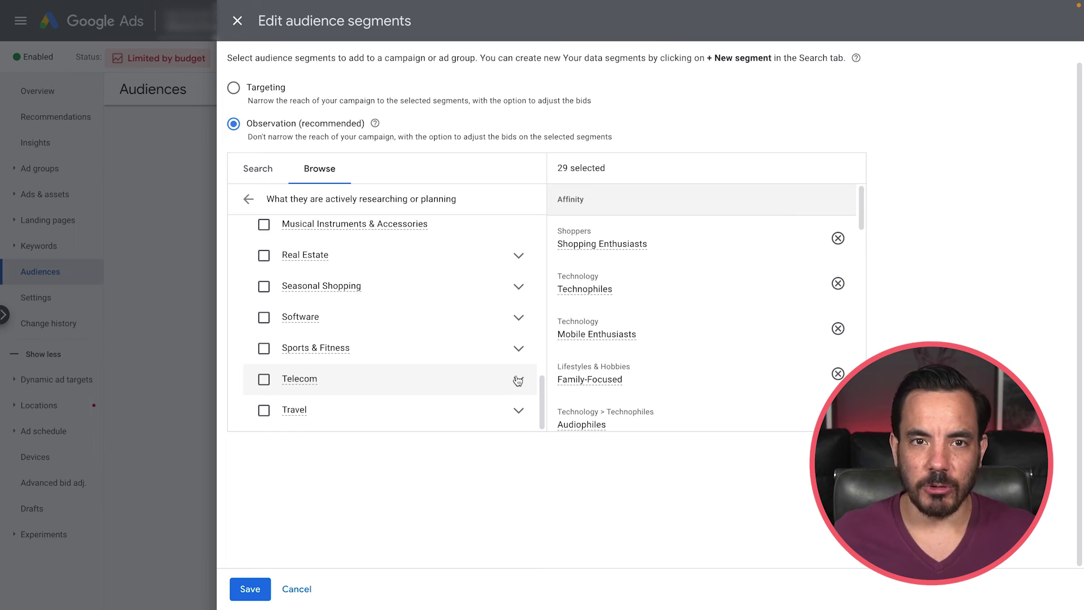
{"action": "left_click", "coordinate": [518, 381]}
{"action": "scroll", "coordinate": [448, 363], "scroll_direction": "down", "scroll_amount": 2}
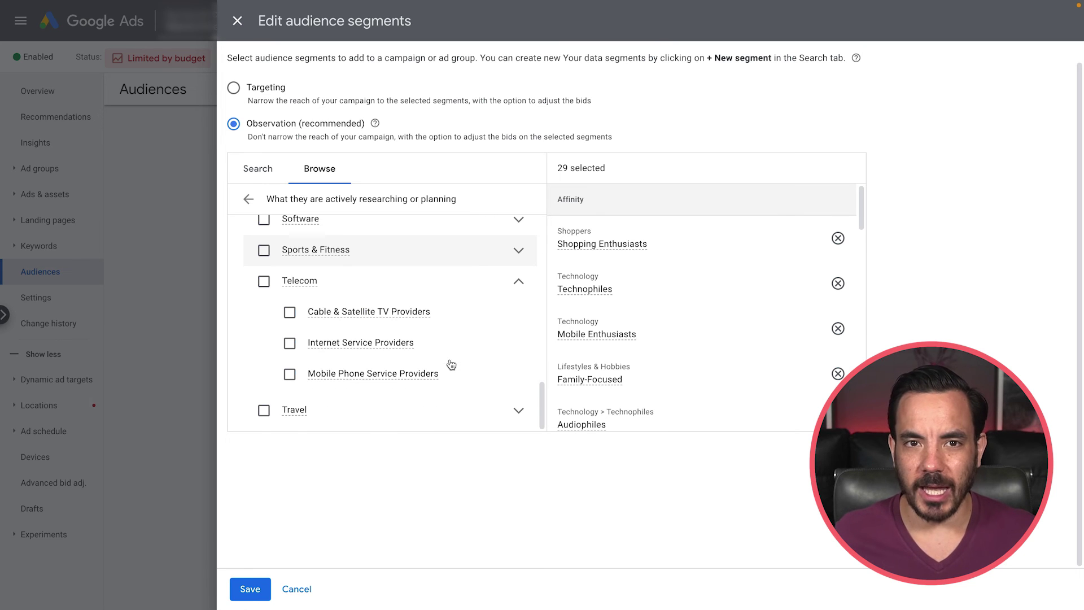
{"action": "left_click", "coordinate": [290, 375]}
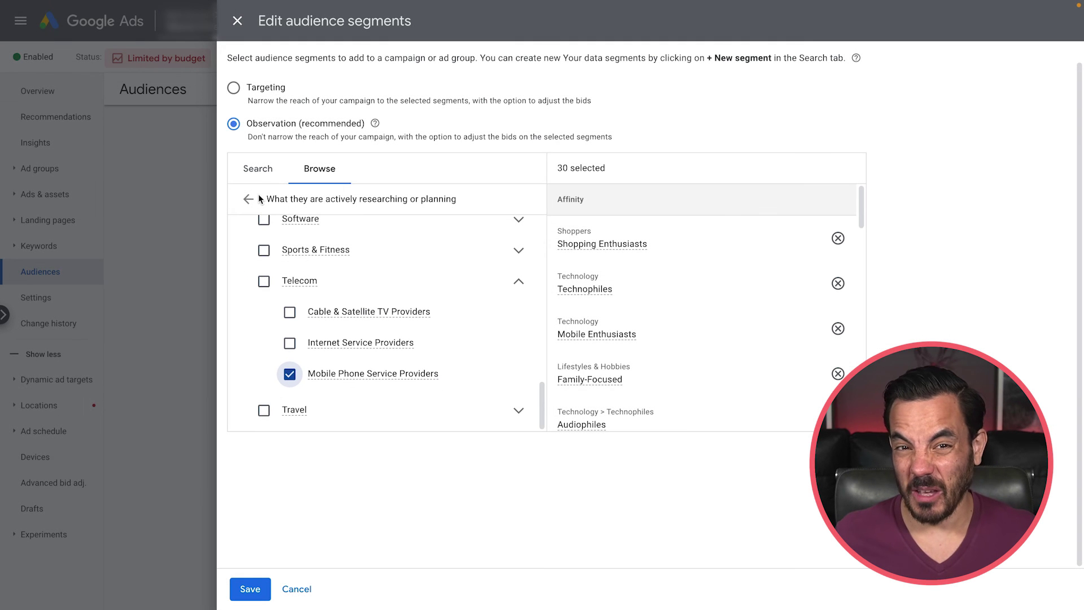
Add ALL WEBSITE VISITORS (30 Days), All converters, All users 14 days and other website-visitor lists.
{"action": "left_click", "coordinate": [249, 201]}
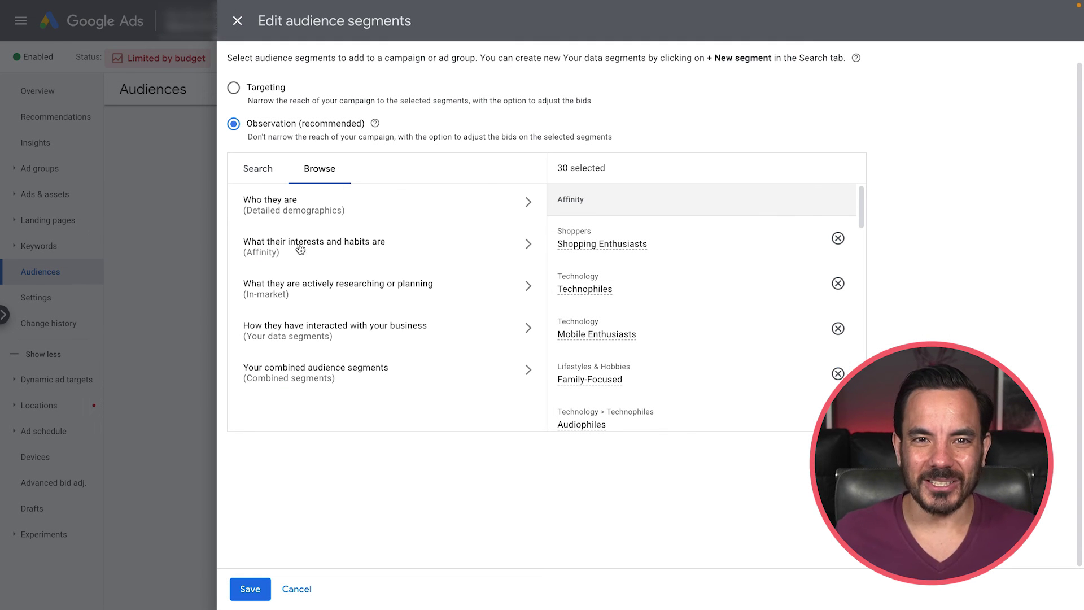
{"action": "left_click", "coordinate": [313, 331]}
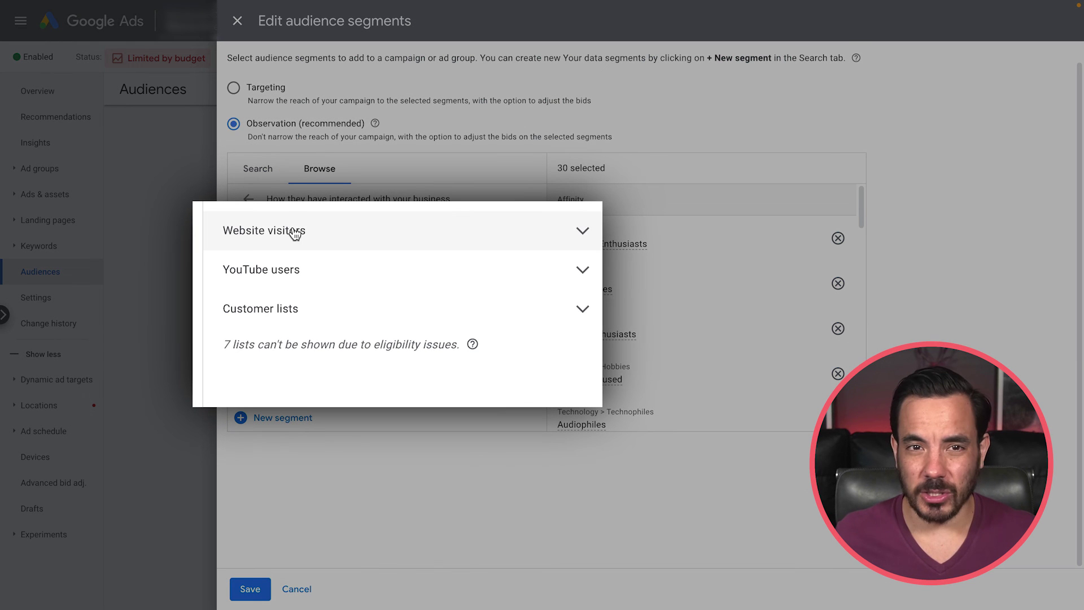
{"action": "left_click", "coordinate": [300, 261]}
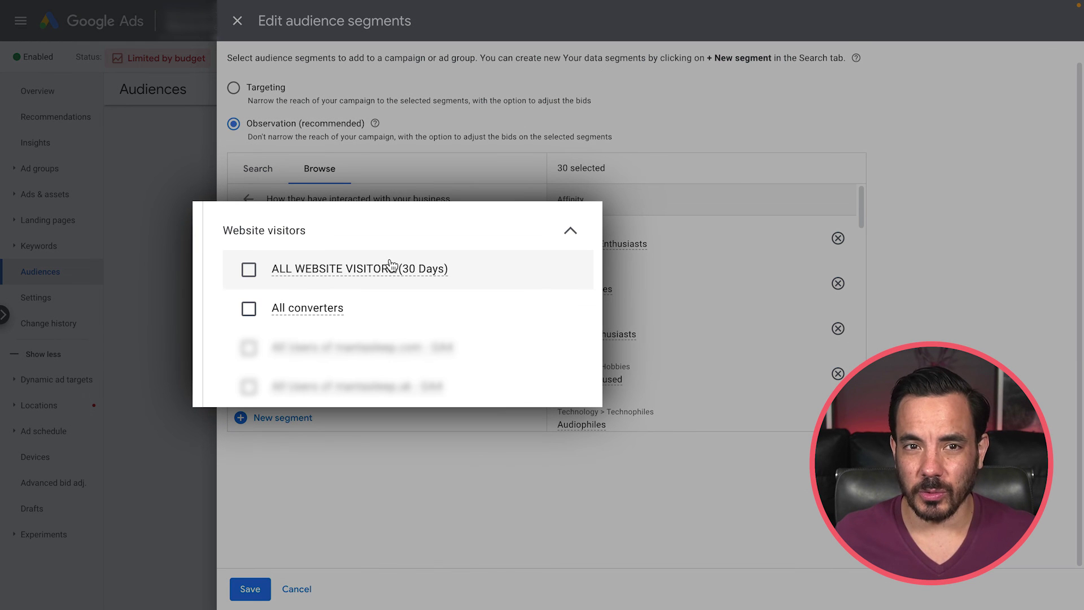
{"action": "left_click", "coordinate": [249, 270]}
{"action": "left_click", "coordinate": [249, 309]}
{"action": "left_click", "coordinate": [249, 347]}
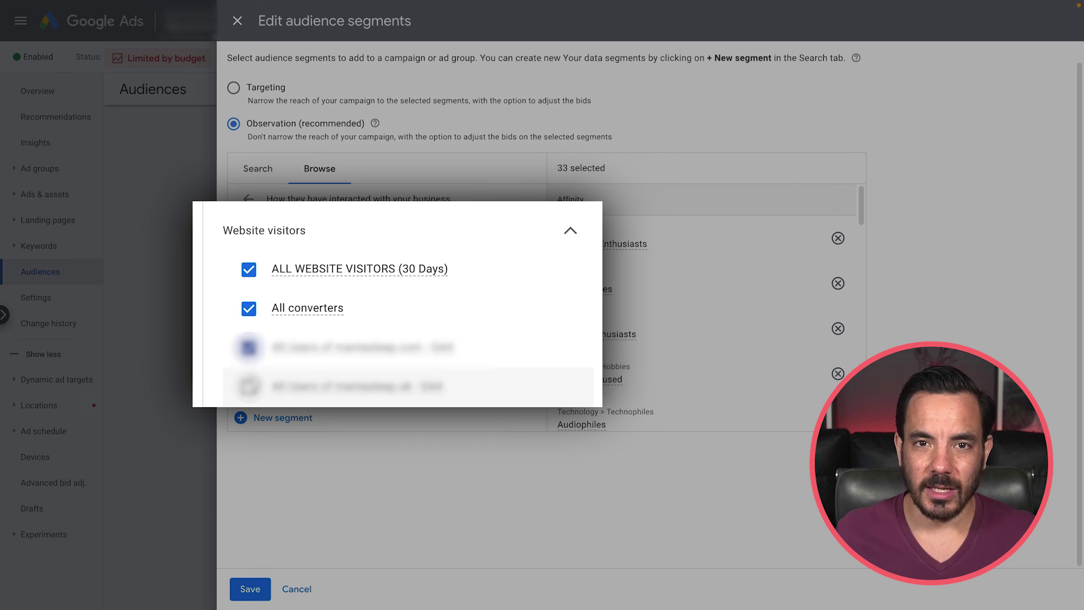
{"action": "left_click", "coordinate": [249, 387]}
{"action": "scroll", "coordinate": [380, 283], "scroll_direction": "down", "scroll_amount": 2}
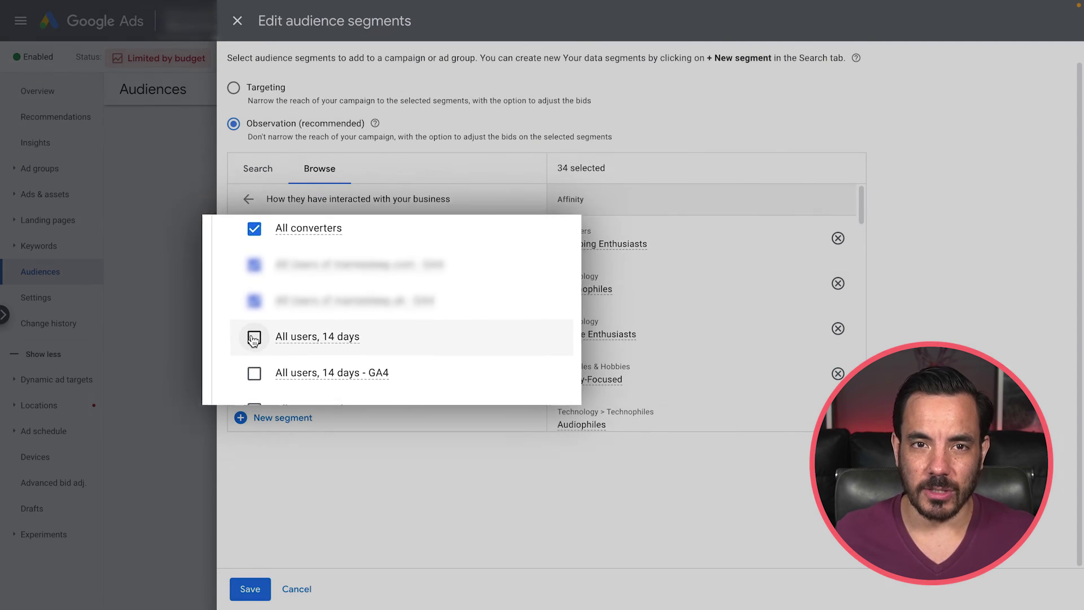
{"action": "left_click", "coordinate": [249, 339]}
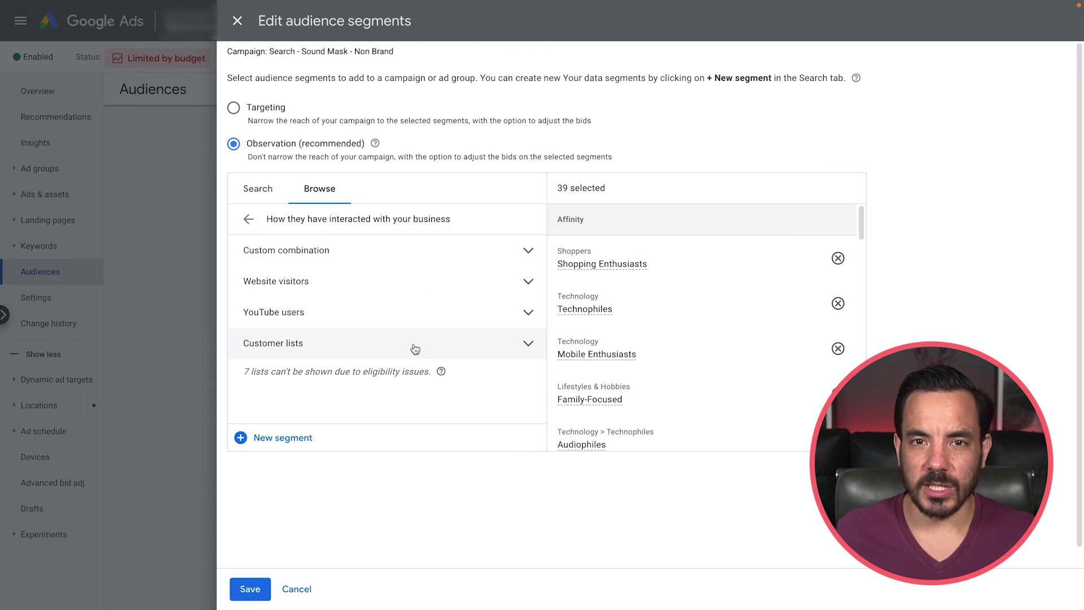
Cancel the segment editor without saving and return to the Audiences chart and segment table.
{"action": "left_click", "coordinate": [299, 588]}
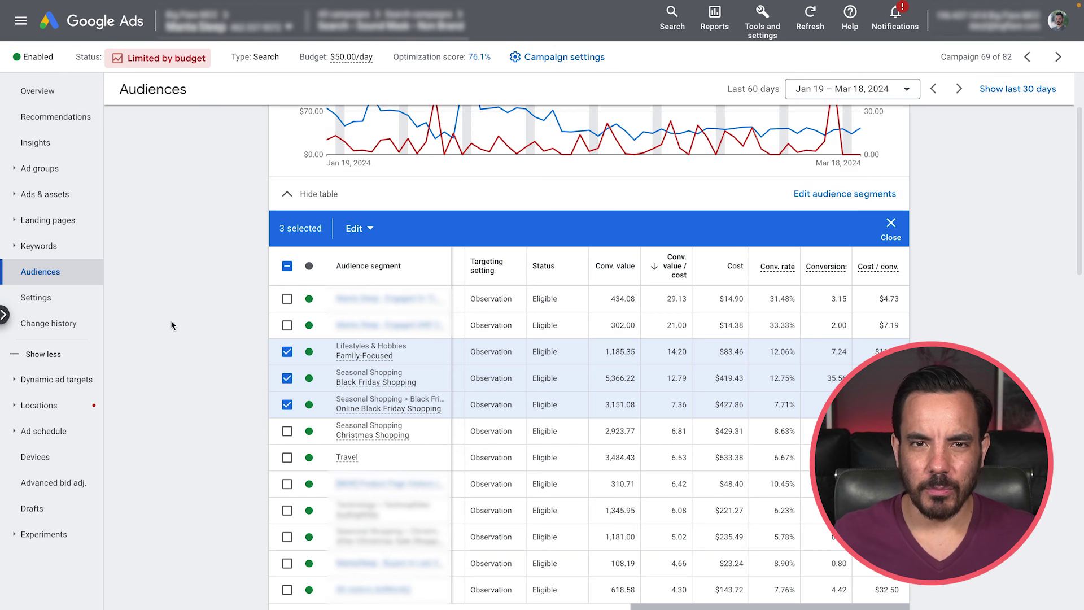
{"action": "left_click", "coordinate": [287, 265]}
{"action": "left_click", "coordinate": [287, 266]}
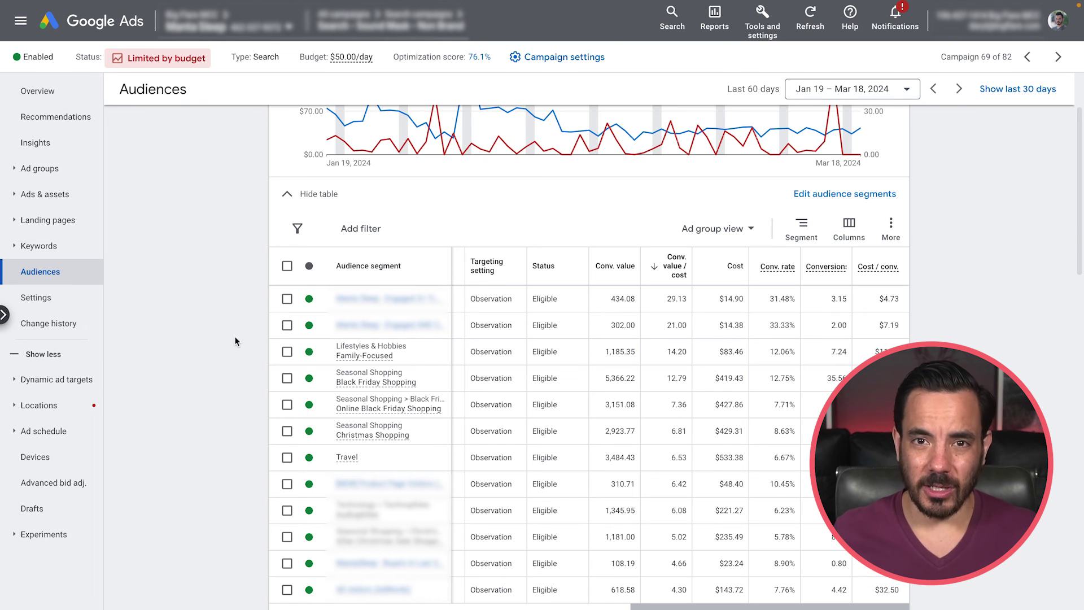
{"action": "scroll", "coordinate": [261, 445], "scroll_direction": "up", "scroll_amount": 2}
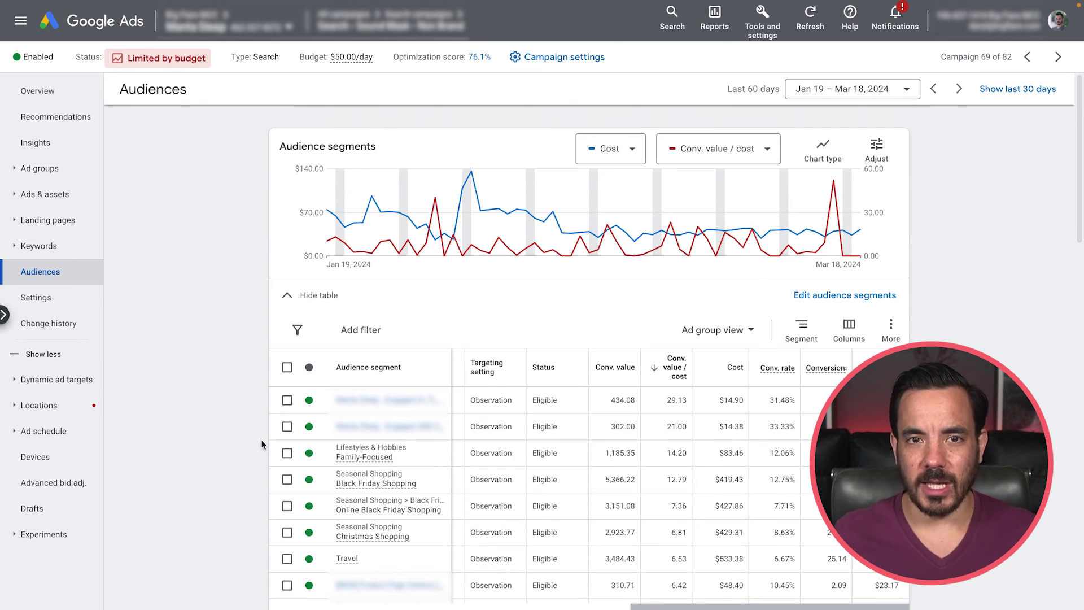